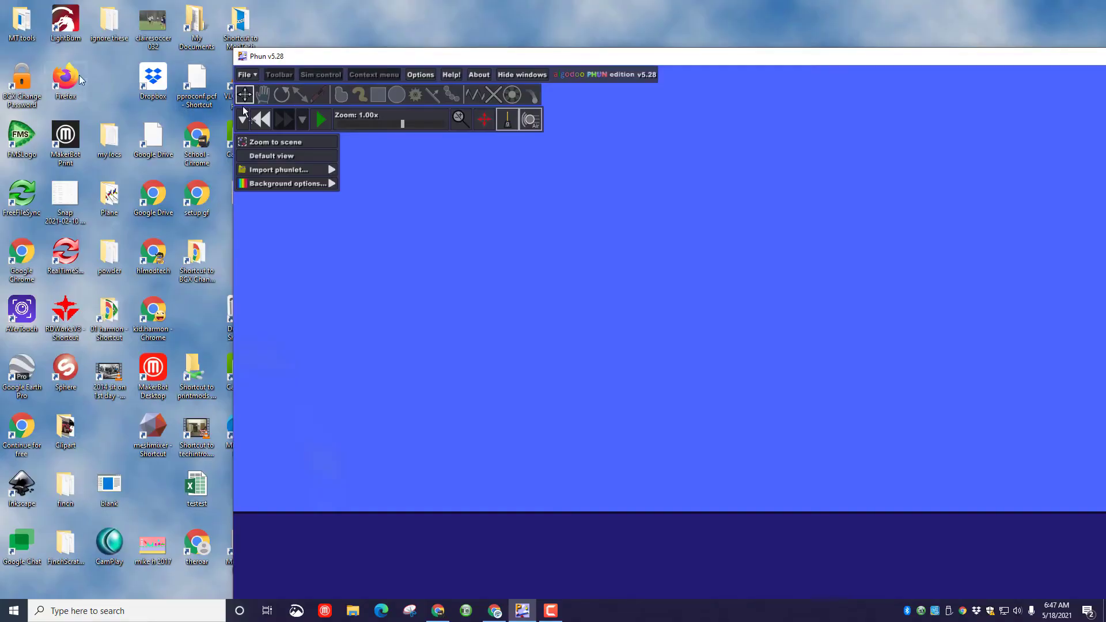
# Open the blank scene from the MT tools folder and draw a closed chain loop about 1.5 m across above the ground
pyautogui.doubleClick(21, 23)
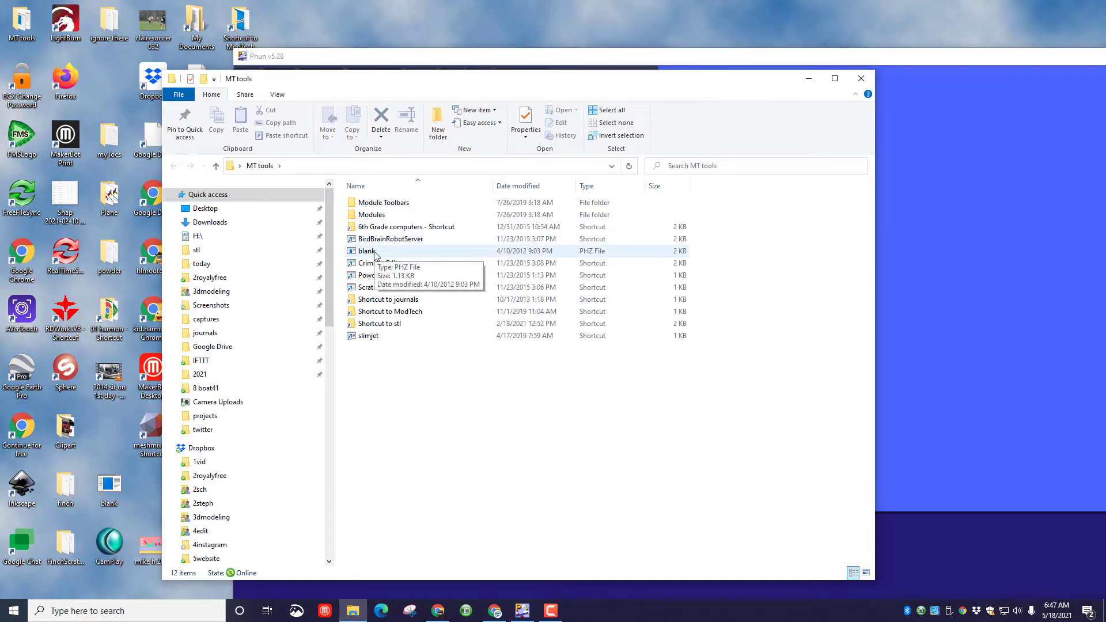
pyautogui.doubleClick(375, 252)
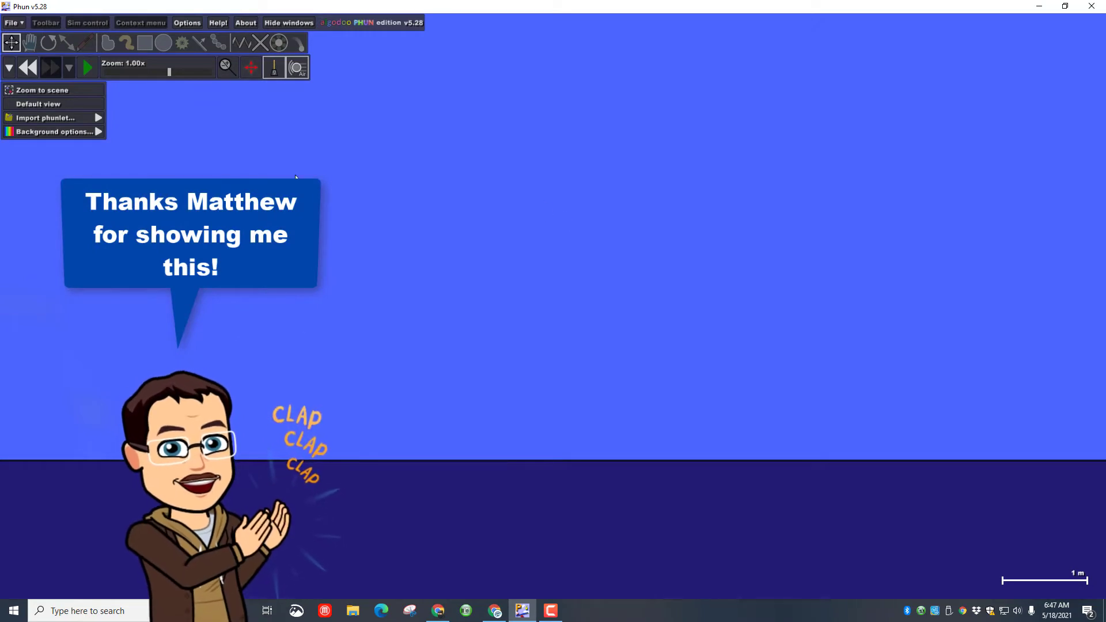
pyautogui.click(218, 42)
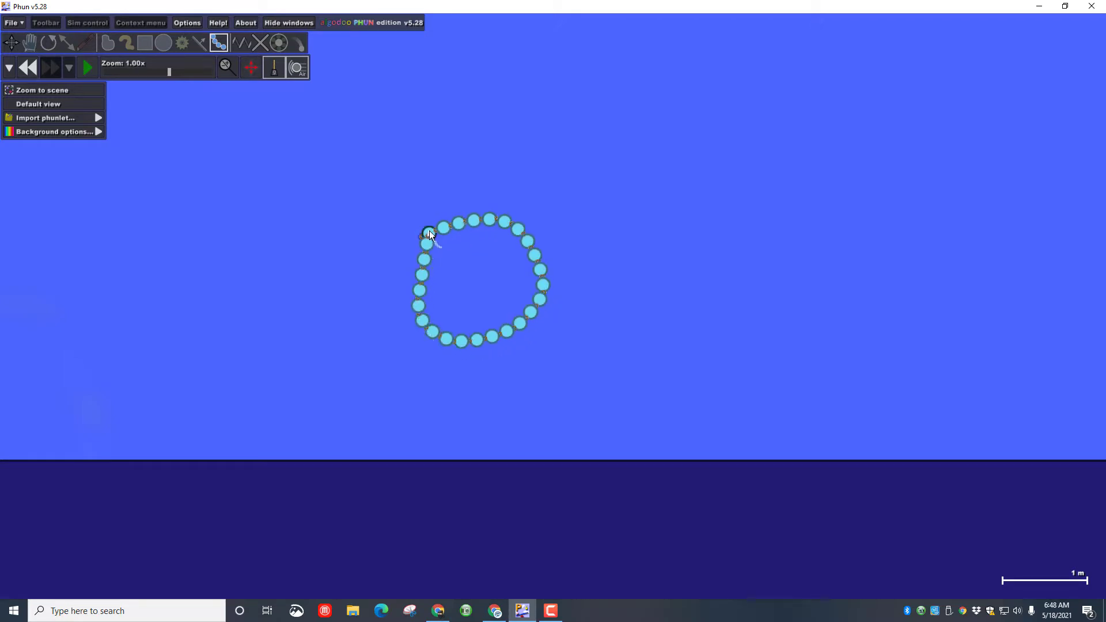
# Connect every pair of opposite chain links with a spring through the middle of the loop, 13 springs in all
pyautogui.scroll(3, 434, 267)
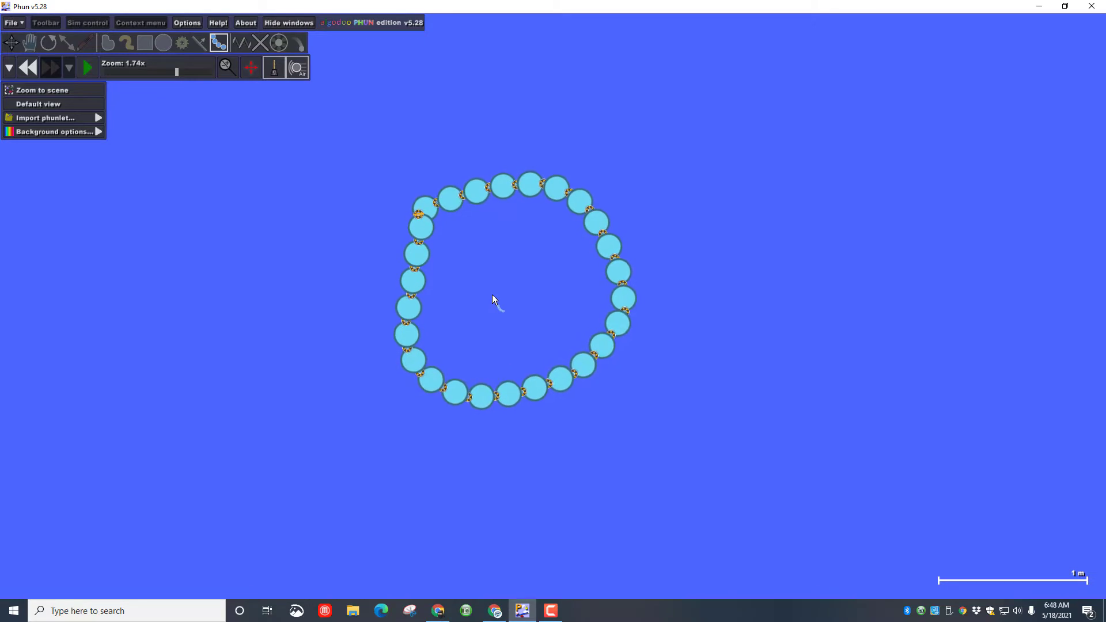
pyautogui.scroll(1, 492, 295)
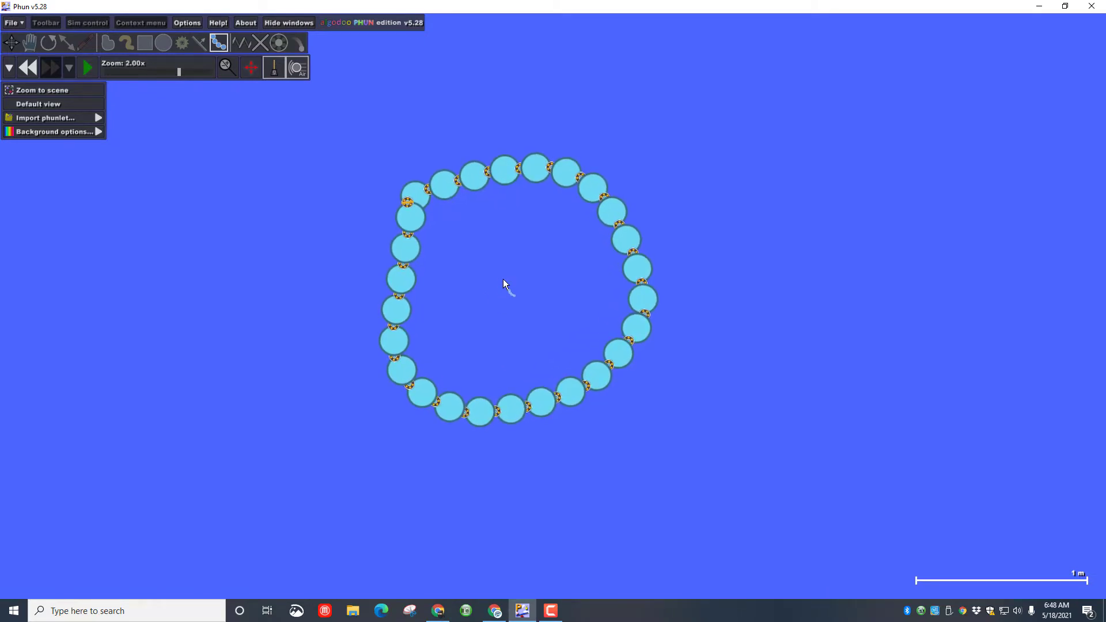
pyautogui.scroll(2, 503, 279)
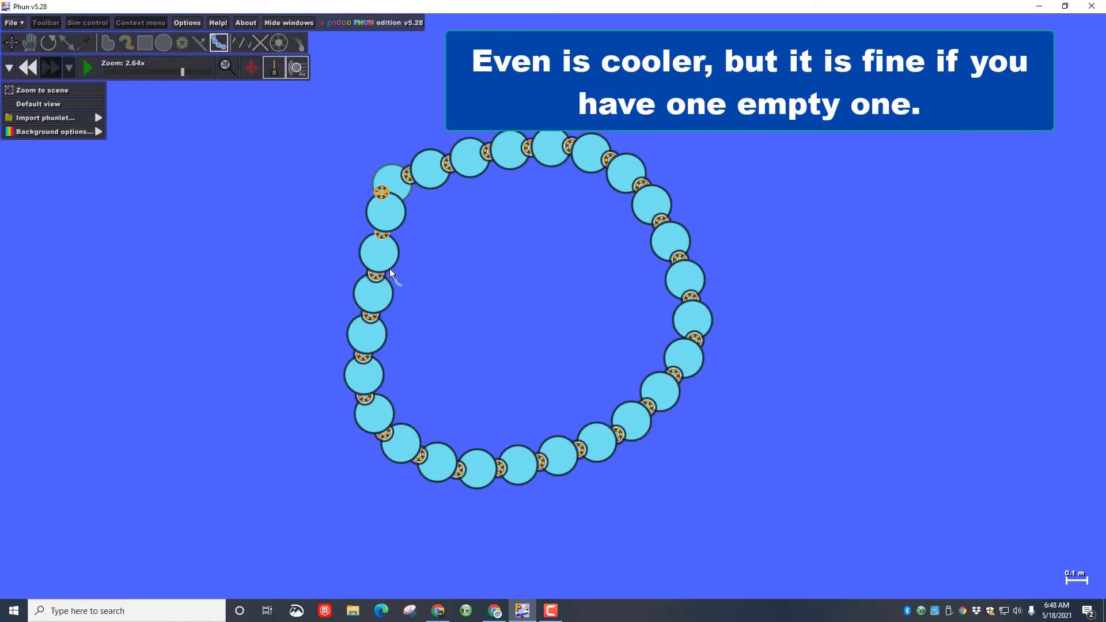
pyautogui.scroll(1, 426, 199)
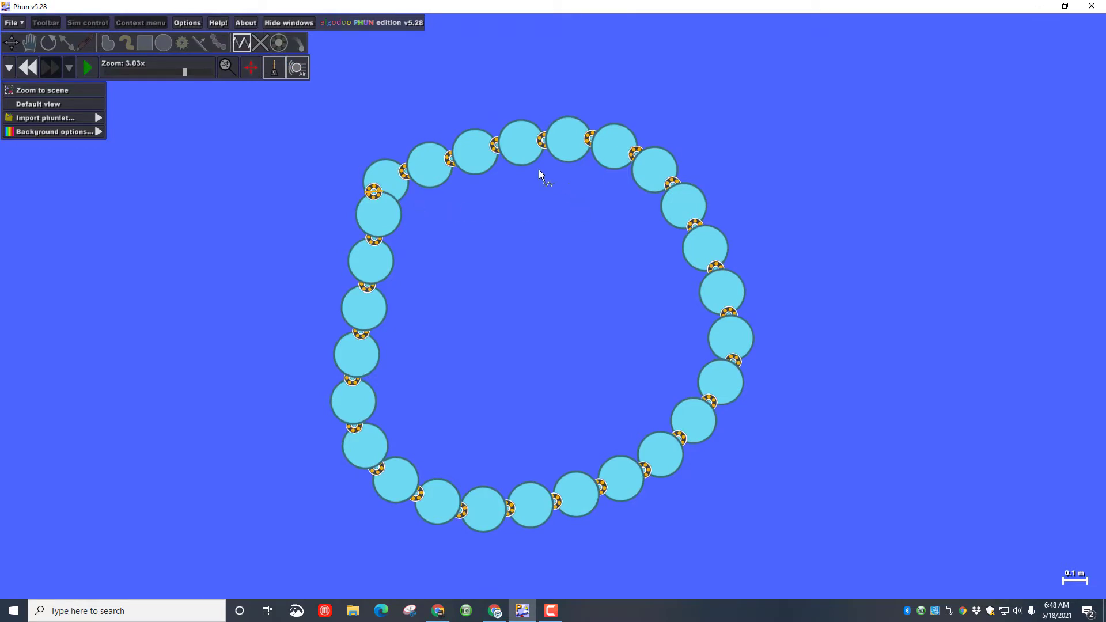
pyautogui.moveTo(521, 152); pyautogui.dragTo(530, 496)
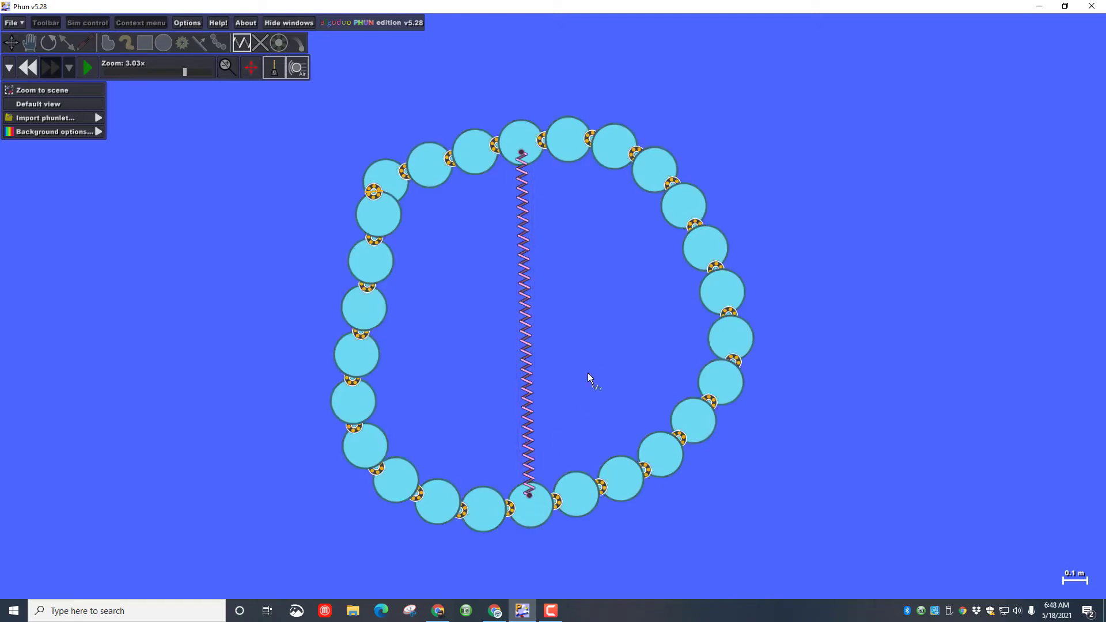
pyautogui.moveTo(573, 143); pyautogui.dragTo(483, 505)
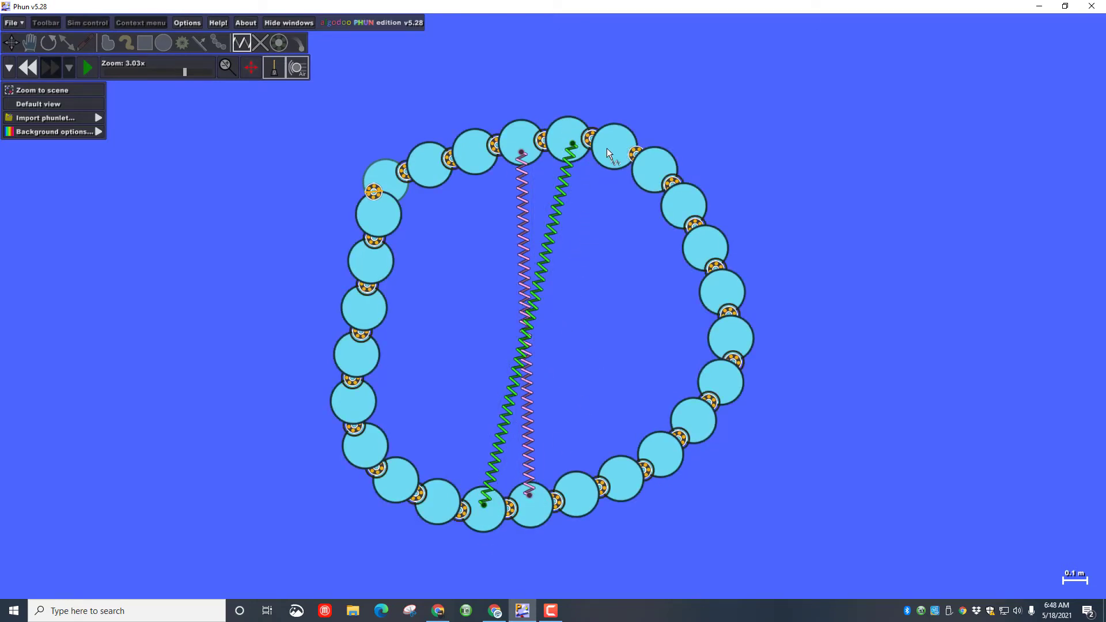
pyautogui.moveTo(610, 156); pyautogui.dragTo(439, 495)
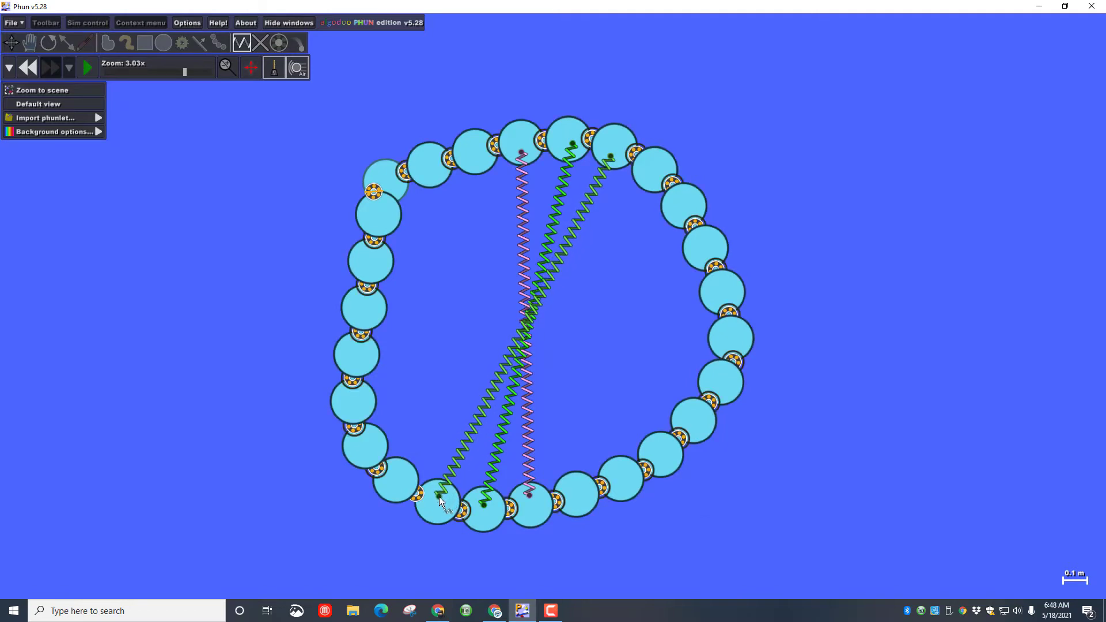
pyautogui.moveTo(646, 175); pyautogui.dragTo(399, 472)
pyautogui.moveTo(677, 208); pyautogui.dragTo(358, 400)
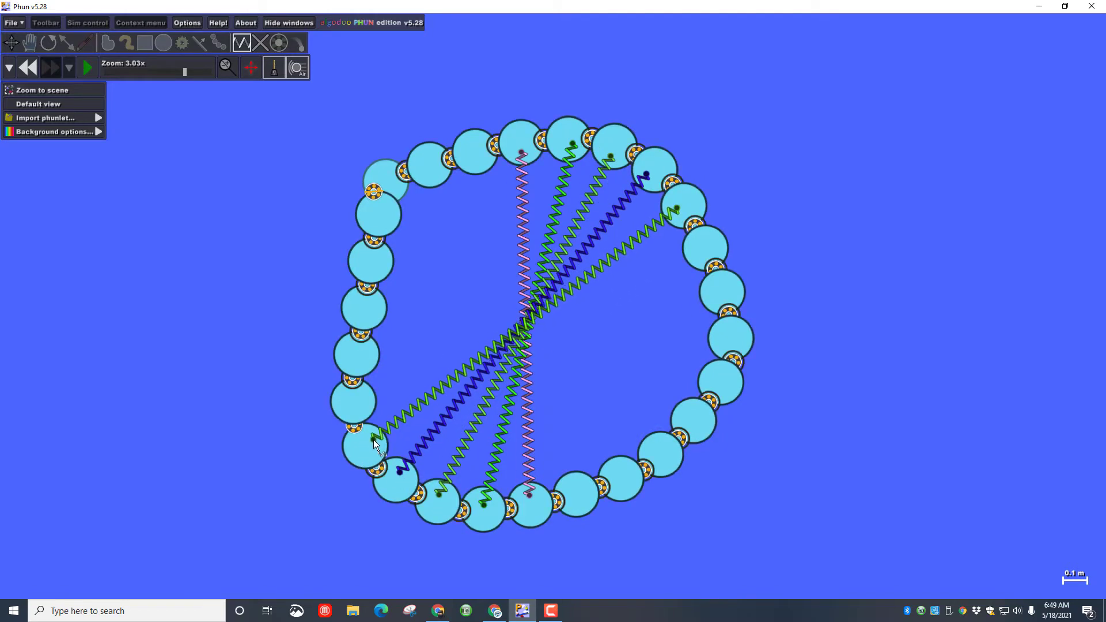
pyautogui.moveTo(701, 247); pyautogui.dragTo(372, 438)
pyautogui.moveTo(714, 289); pyautogui.dragTo(366, 358)
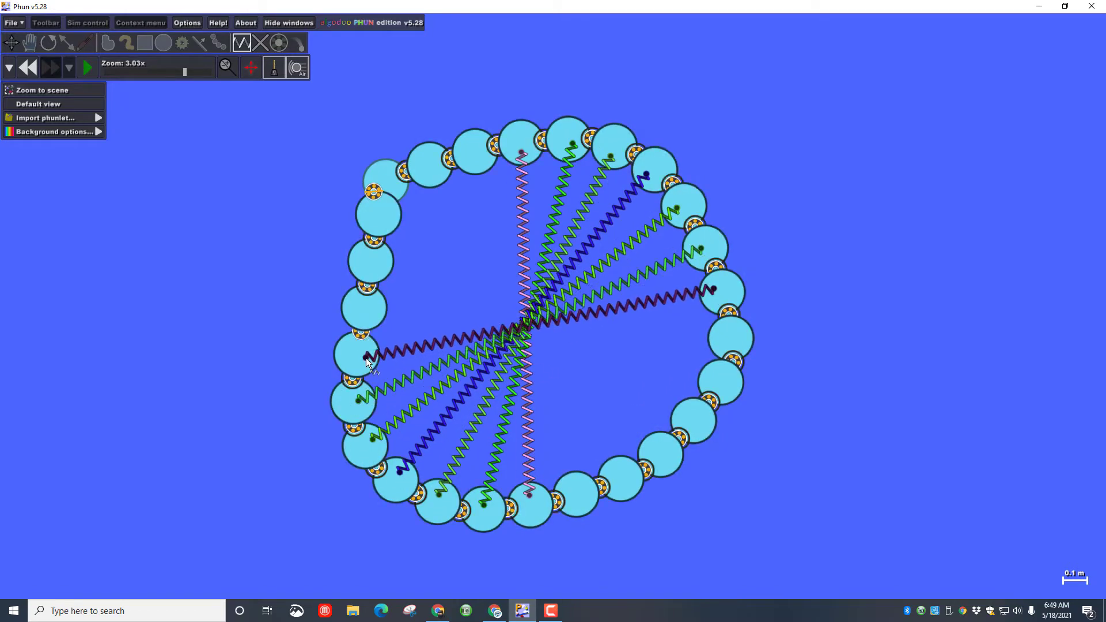
pyautogui.moveTo(727, 331); pyautogui.dragTo(370, 310)
pyautogui.moveTo(715, 375); pyautogui.dragTo(377, 266)
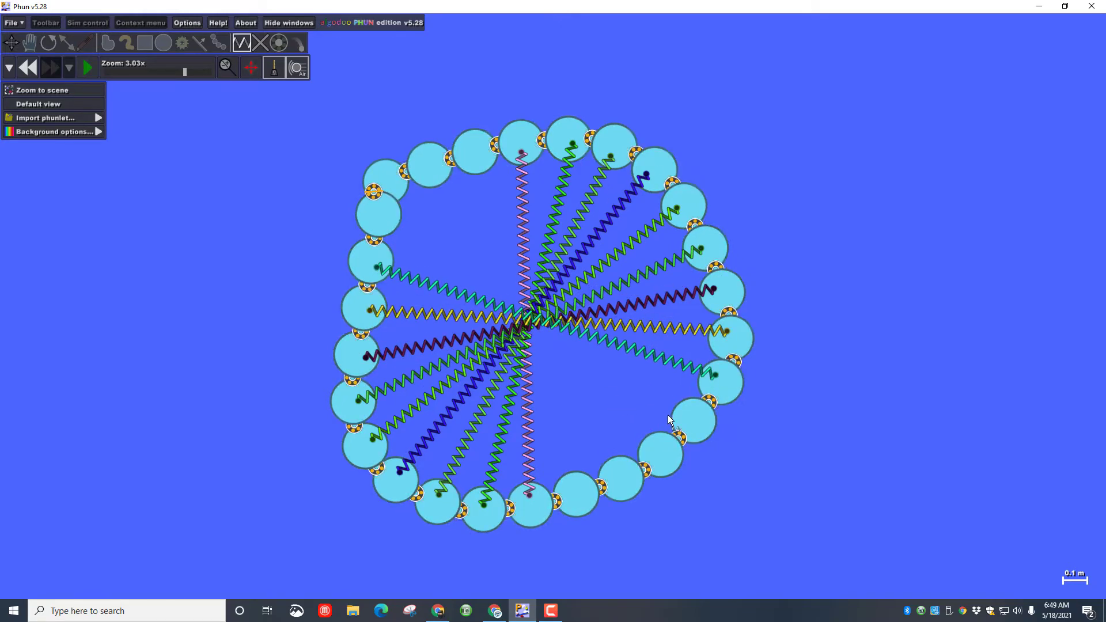
pyautogui.moveTo(685, 416); pyautogui.dragTo(384, 221)
pyautogui.moveTo(659, 453); pyautogui.dragTo(396, 187)
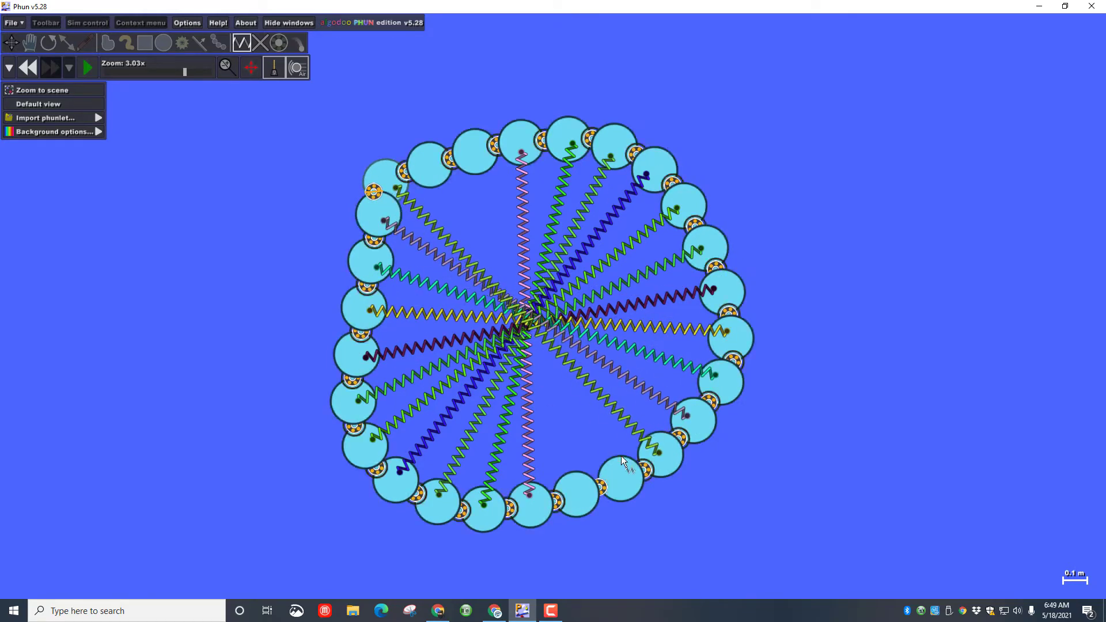
pyautogui.moveTo(619, 467); pyautogui.dragTo(477, 163)
pyautogui.moveTo(572, 480); pyautogui.dragTo(435, 173)
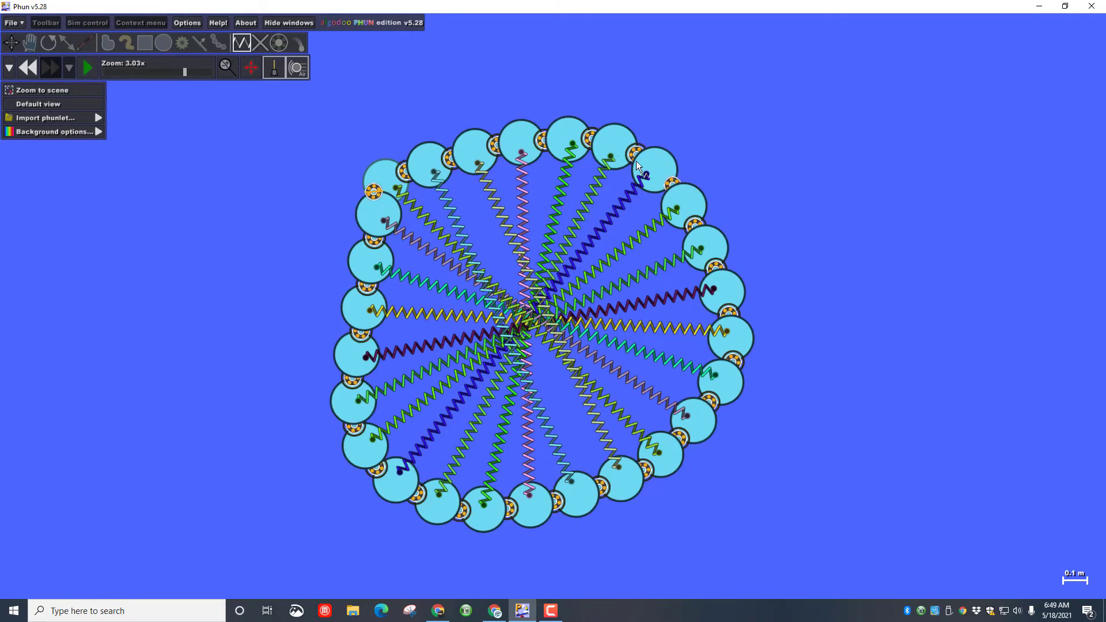
# Select the chain and examine the overlapping link where the two ends of the loop meet
pyautogui.doubleClick(429, 155)
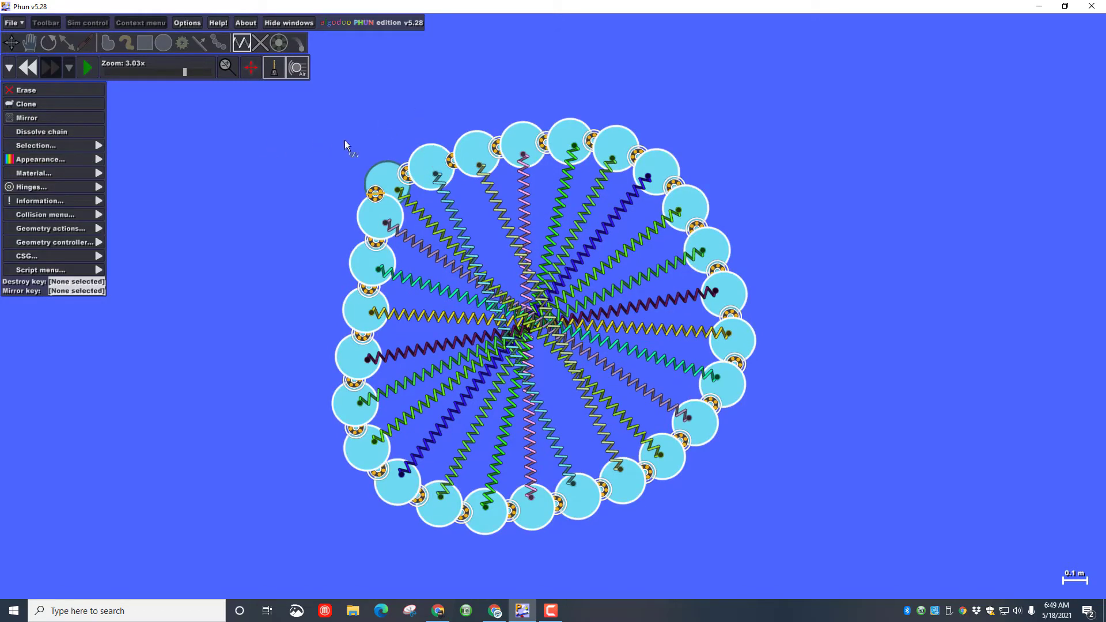
pyautogui.click(382, 180)
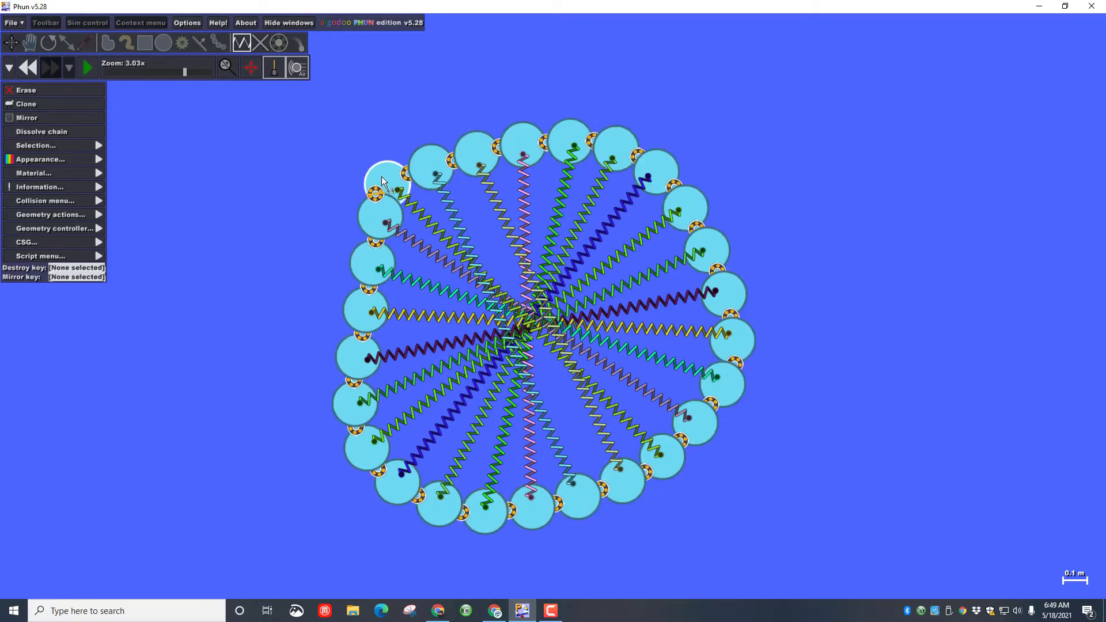
pyautogui.scroll(5, 373, 181)
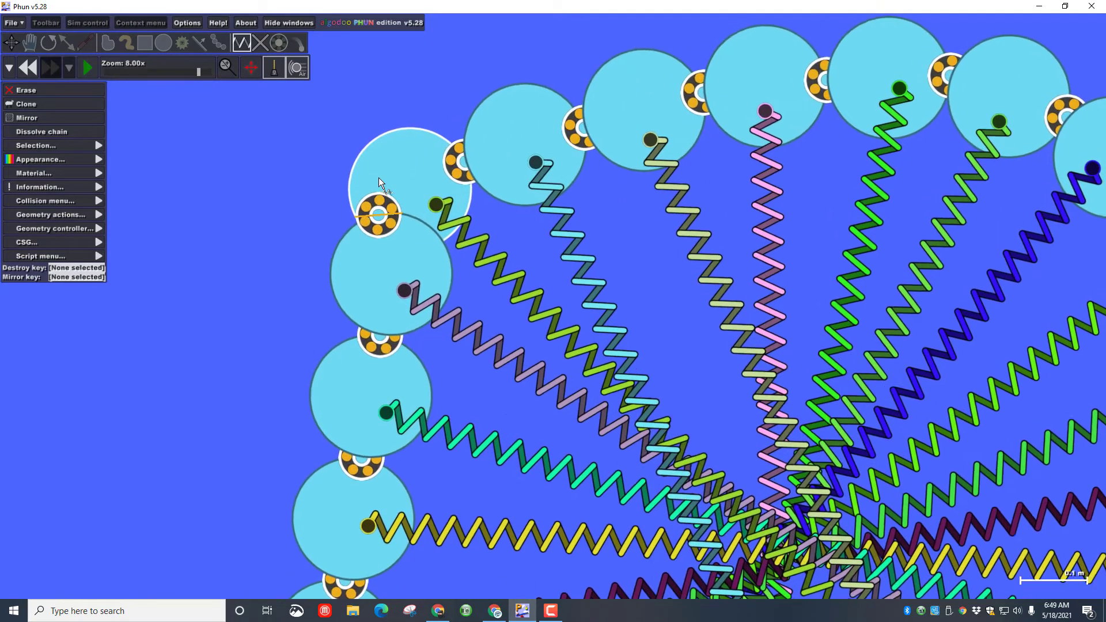
pyautogui.scroll(-5, 383, 169)
# Start the simulation so the spring-braced loop drops onto the ground
pyautogui.scroll(-3, 384, 169)
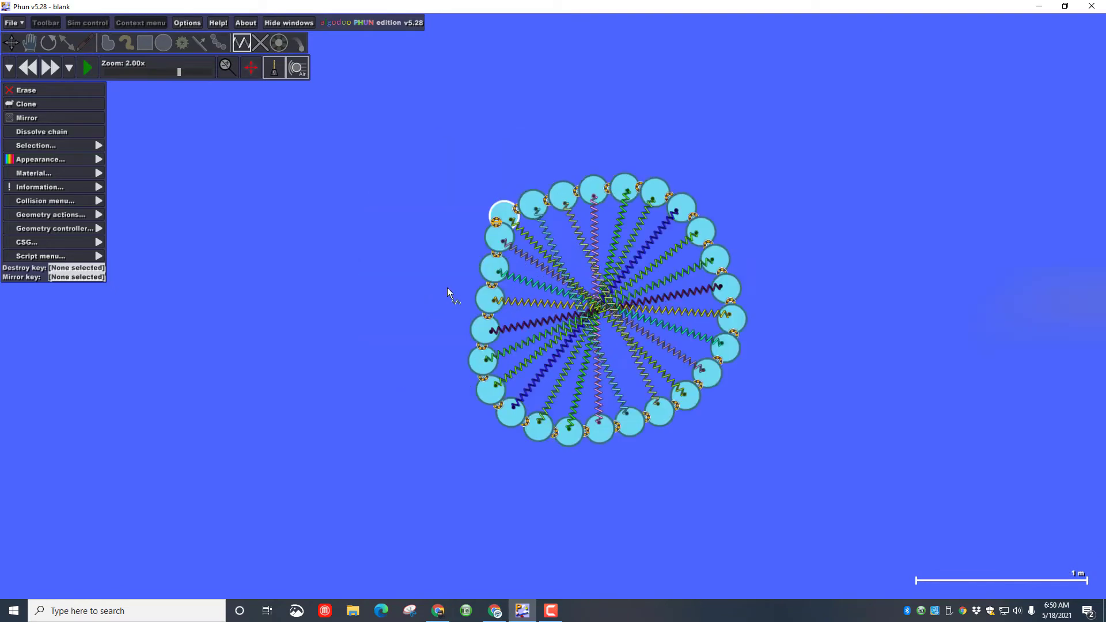
pyautogui.click(88, 69)
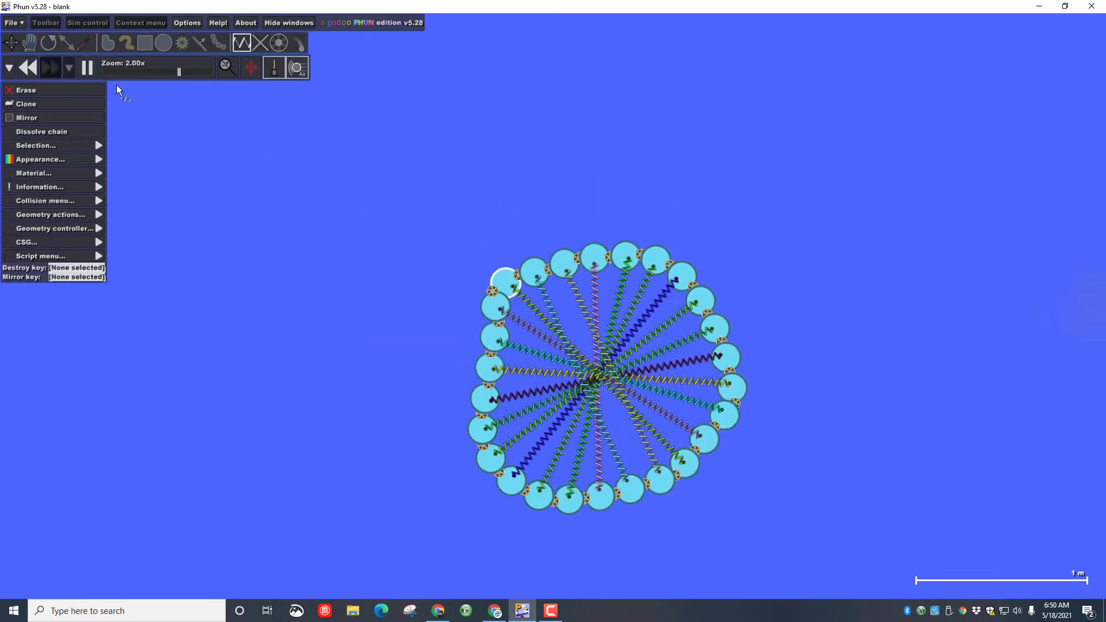
pyautogui.scroll(-3, 305, 212)
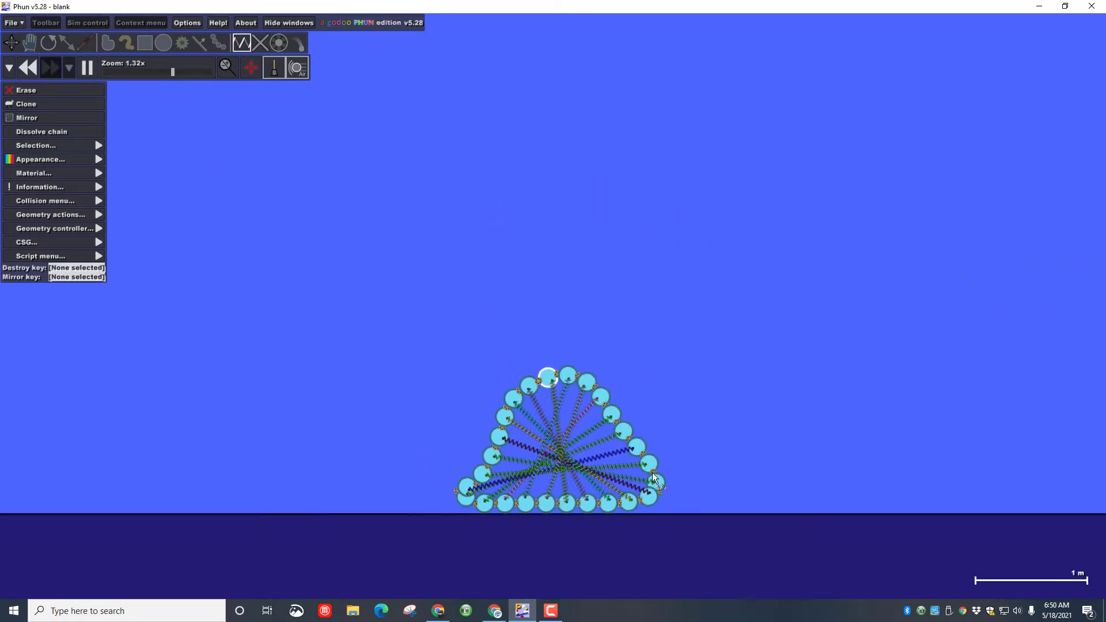
# Select the whole wheel and set its springs to strength 0.460 and target length 2.00 m
pyautogui.rightClick(489, 359)
pyautogui.click(143, 39)
pyautogui.moveTo(391, 280)
pyautogui.mouseDown()
pyautogui.moveTo(464, 410)
pyautogui.moveTo(600, 502)
pyautogui.moveTo(750, 559)
pyautogui.mouseUp()
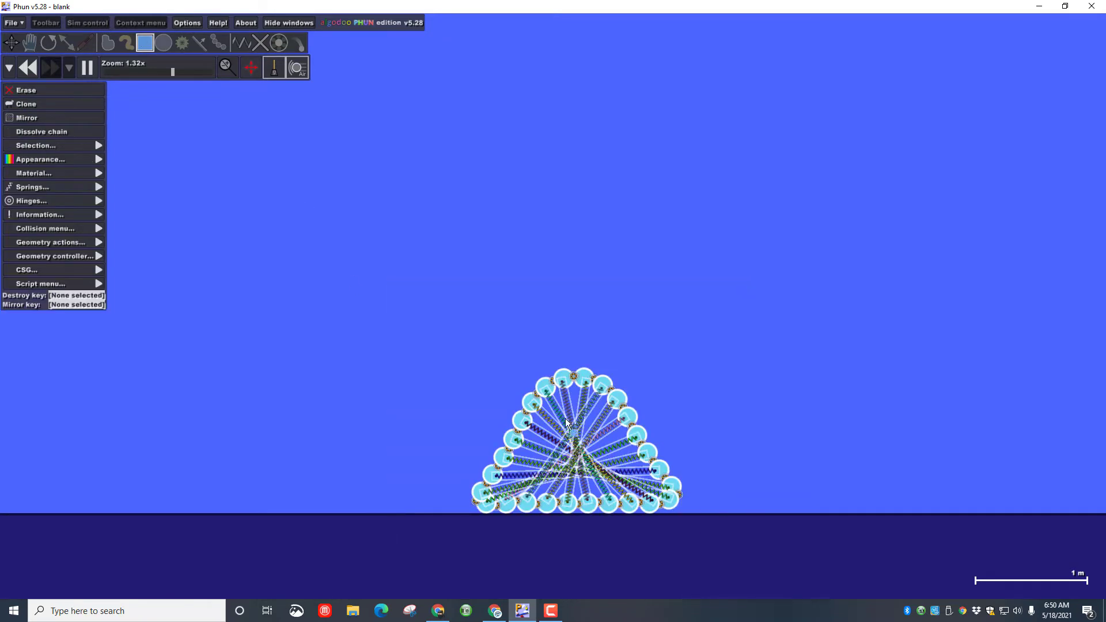
pyautogui.moveTo(40, 182)
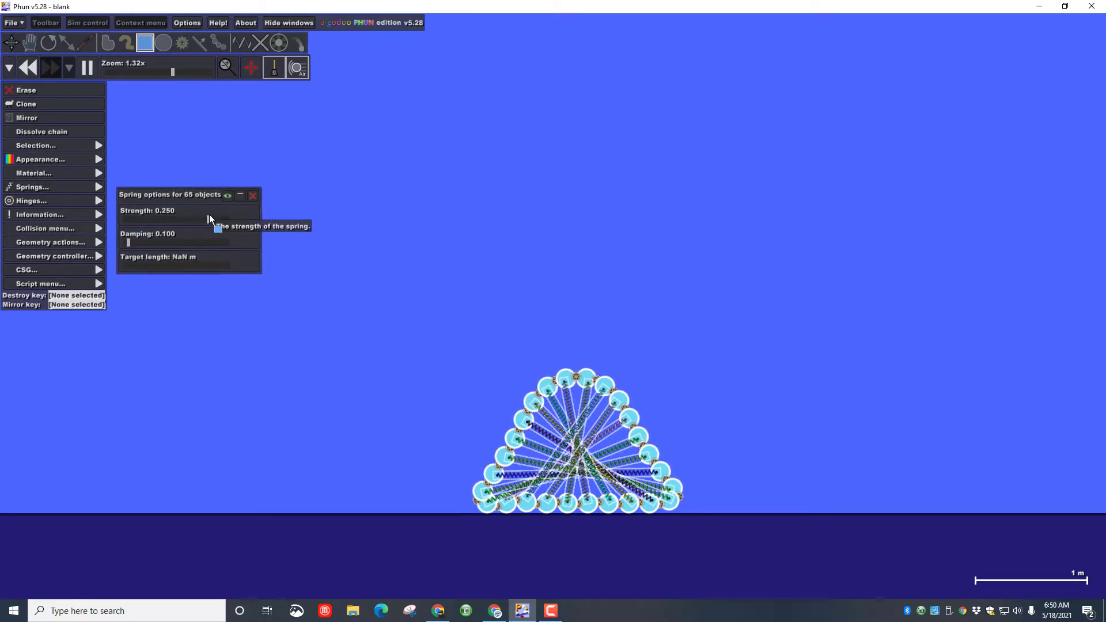
pyautogui.moveTo(206, 217); pyautogui.dragTo(216, 219)
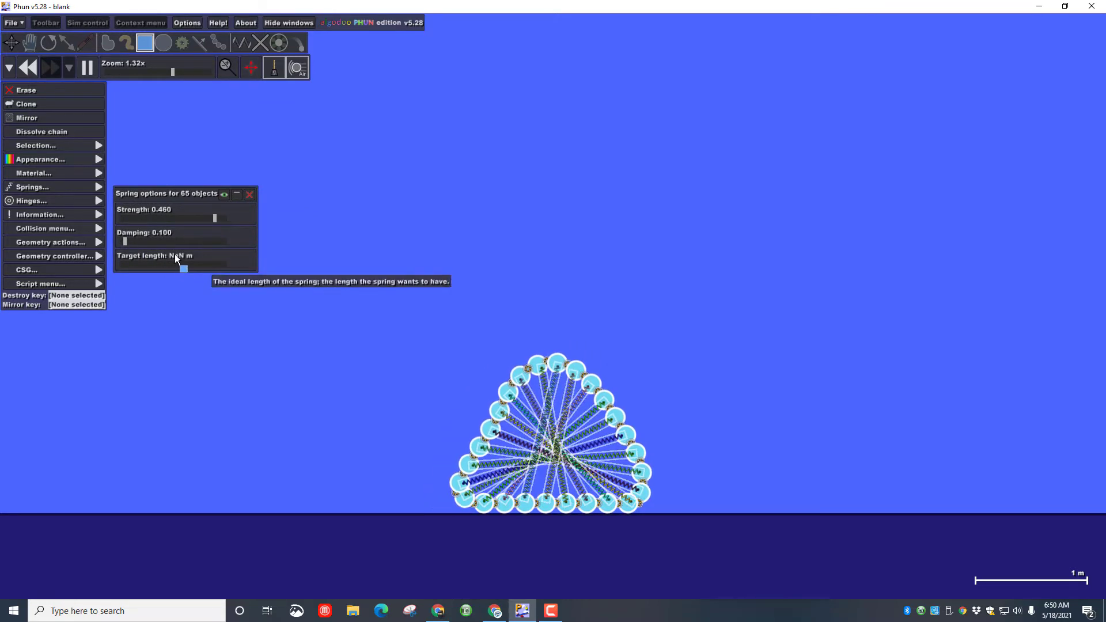
pyautogui.click(184, 265)
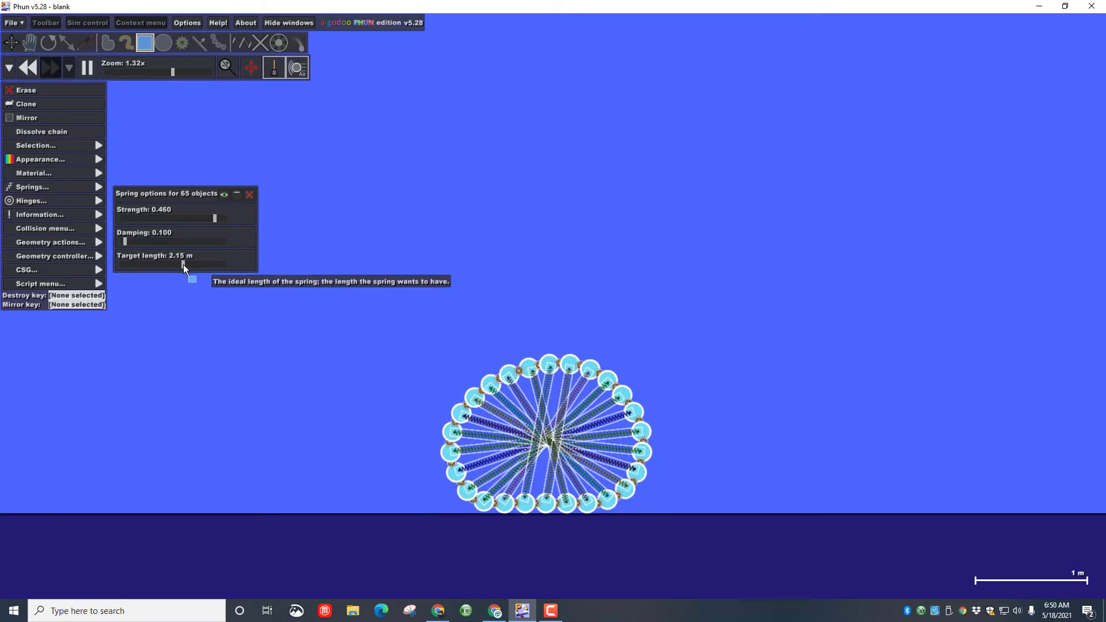
pyautogui.moveTo(188, 265); pyautogui.dragTo(183, 266)
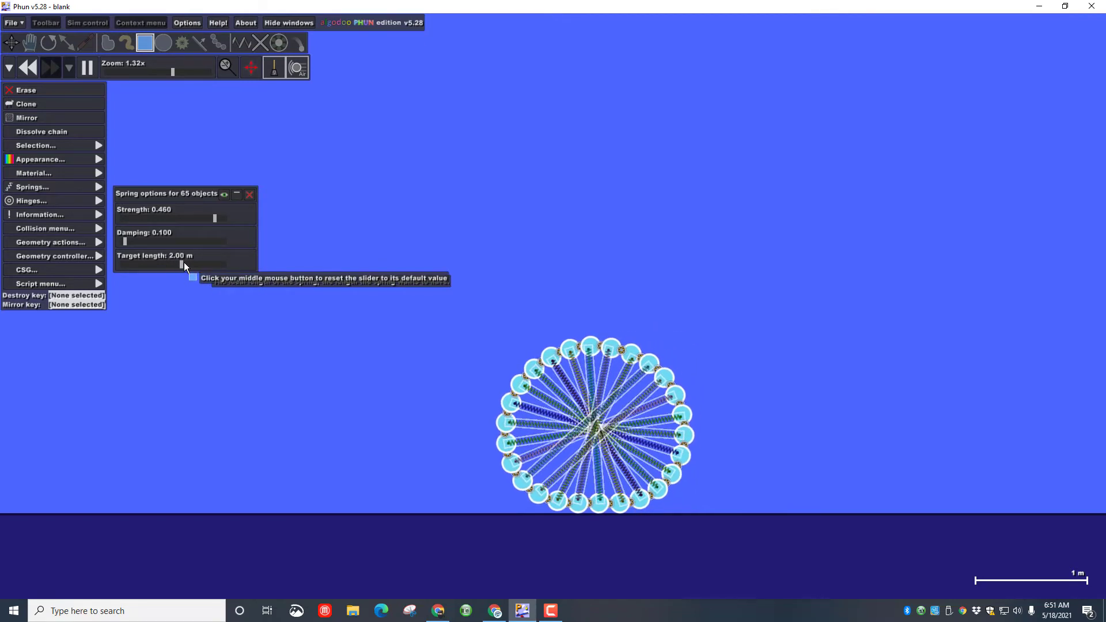
# Assign the keys w, d, s and a as the wheel's directional controller and test-drive it along the ground
pyautogui.click(68, 242)
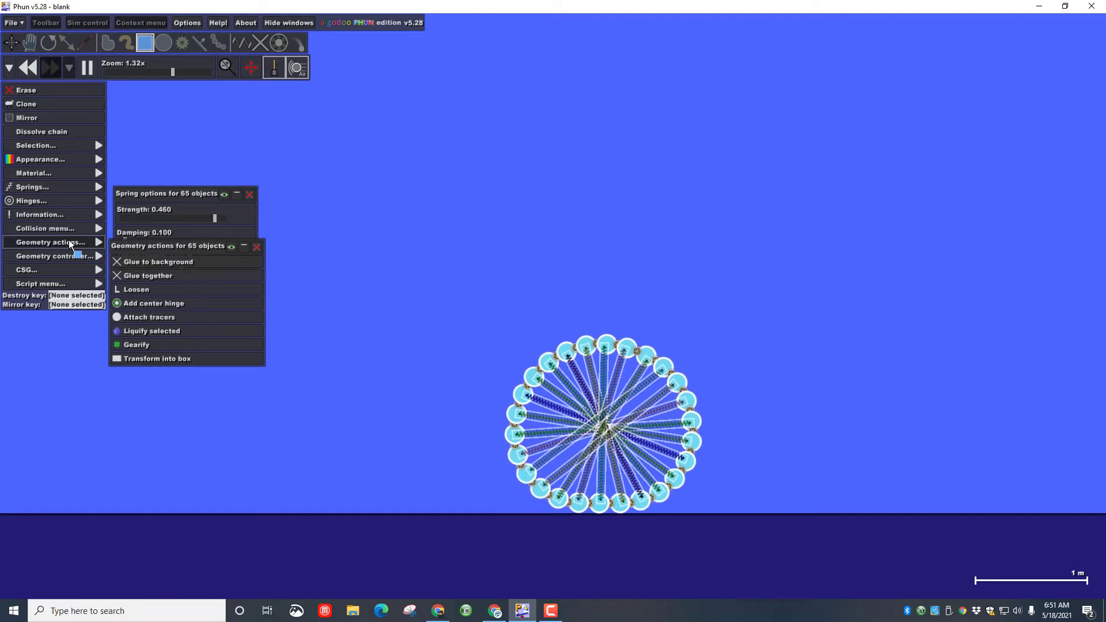
pyautogui.click(69, 243)
pyautogui.click(65, 257)
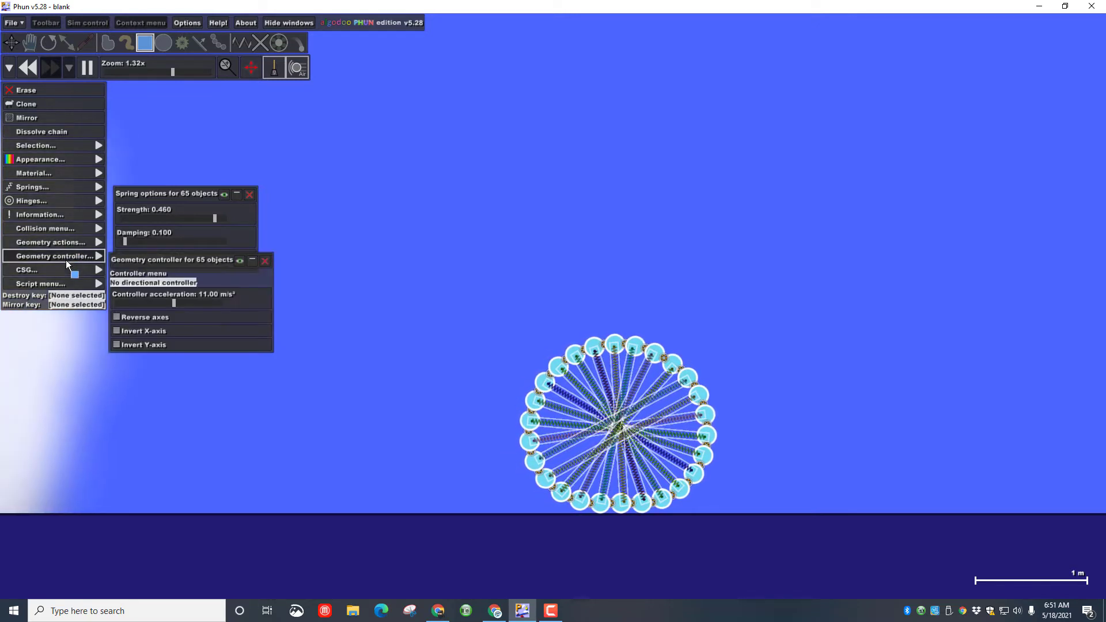
pyautogui.click(130, 285)
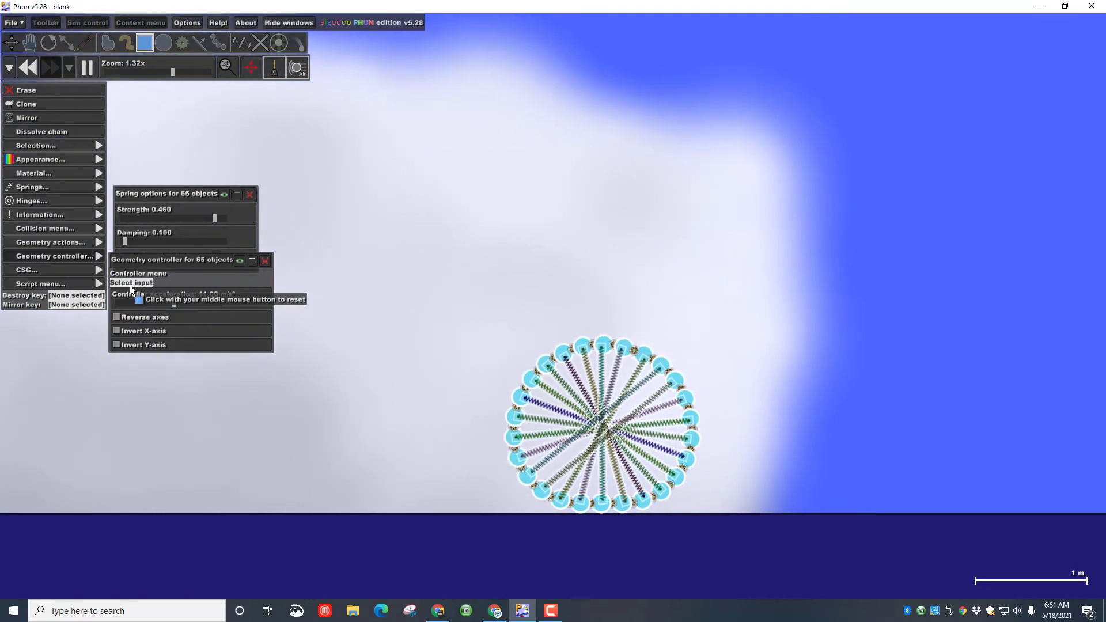
pyautogui.press('p')
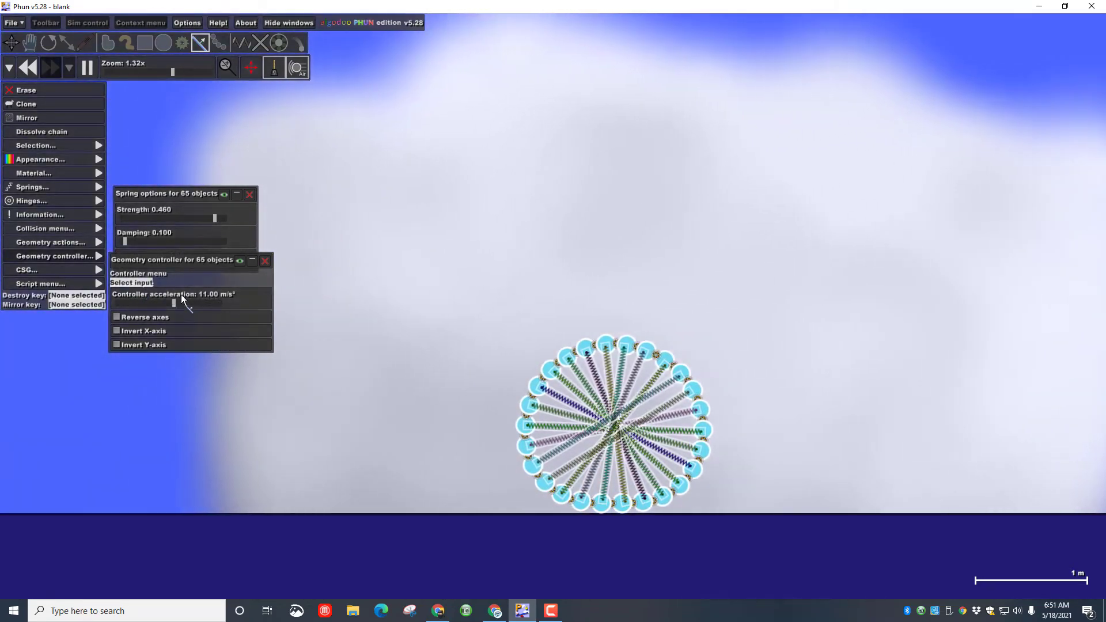
pyautogui.press('w')
pyautogui.press('d')
pyautogui.press('s')
pyautogui.press('a')
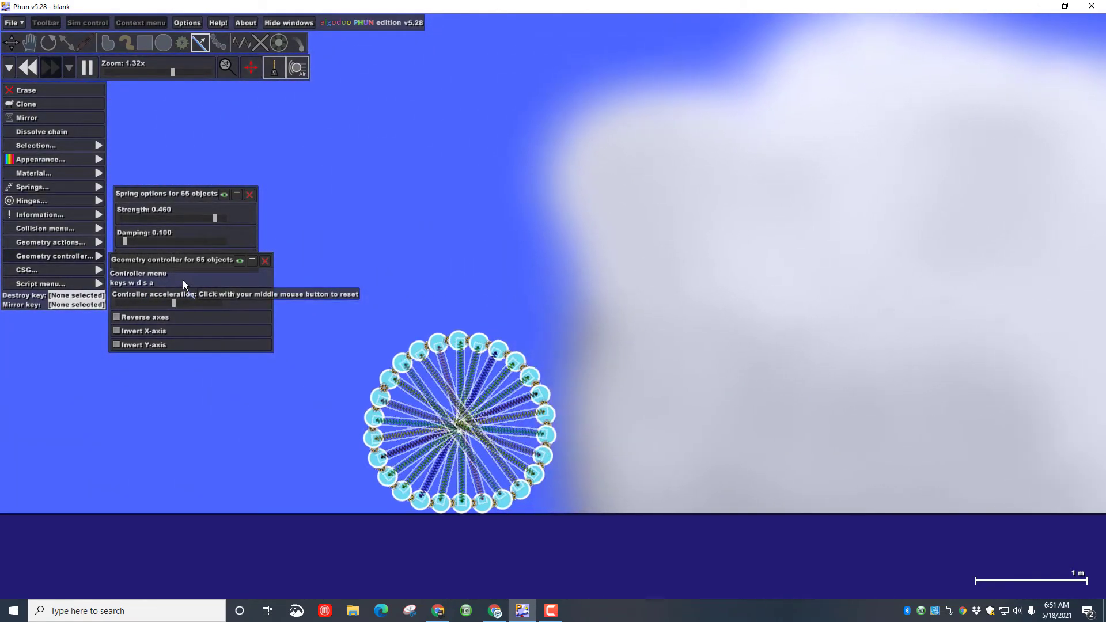
pyautogui.press('s')
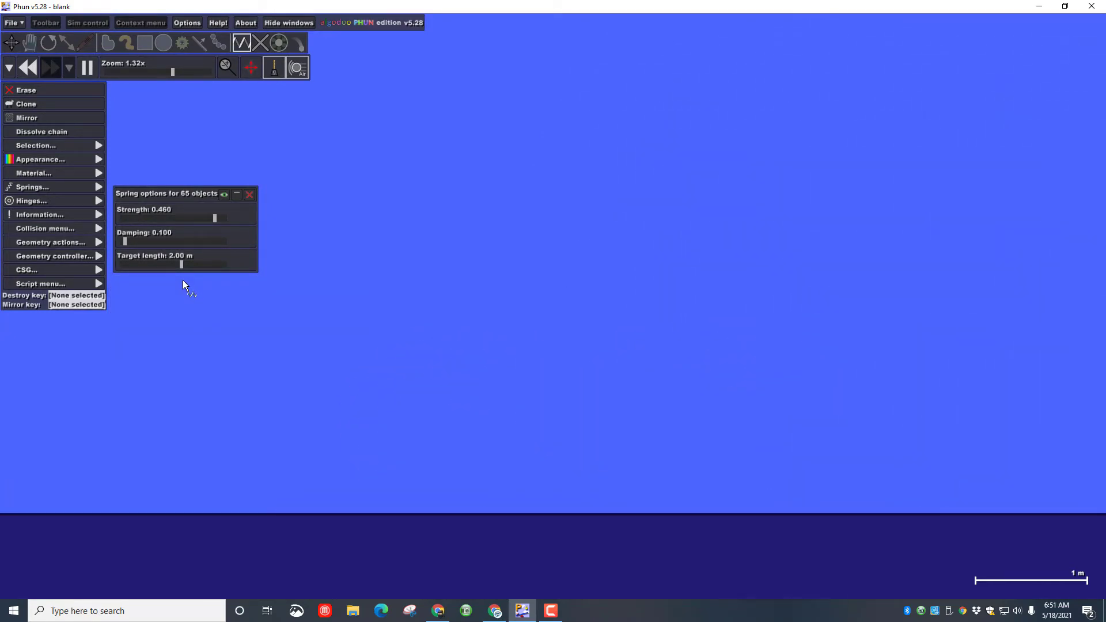
pyautogui.press('a')
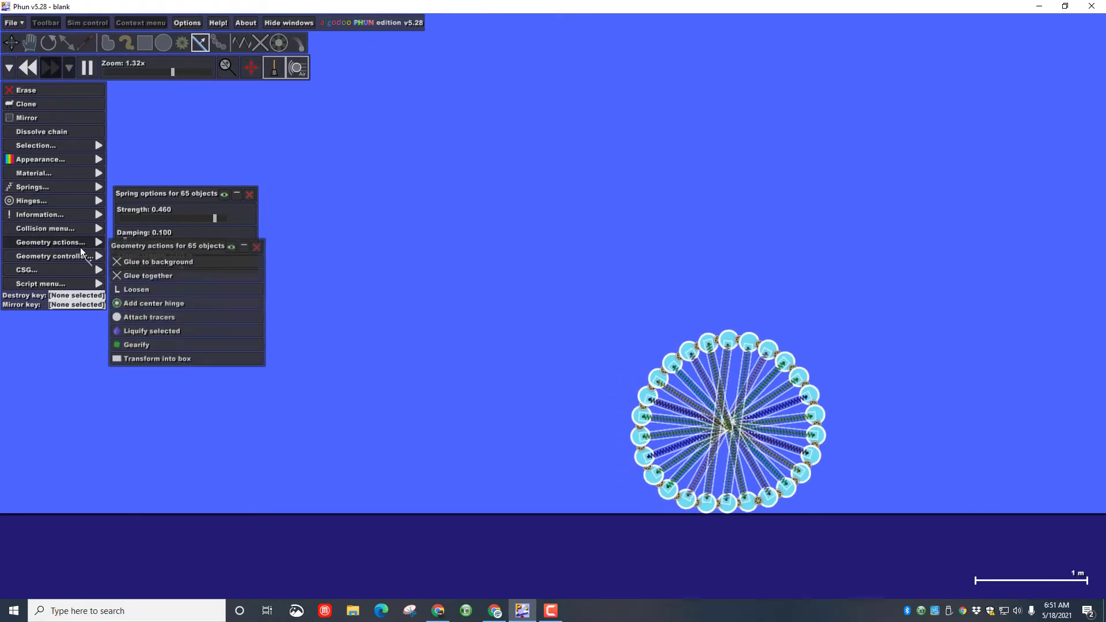
# Make the camera follow the selected wheel and show more of the surrounding scene
pyautogui.moveTo(53, 145)
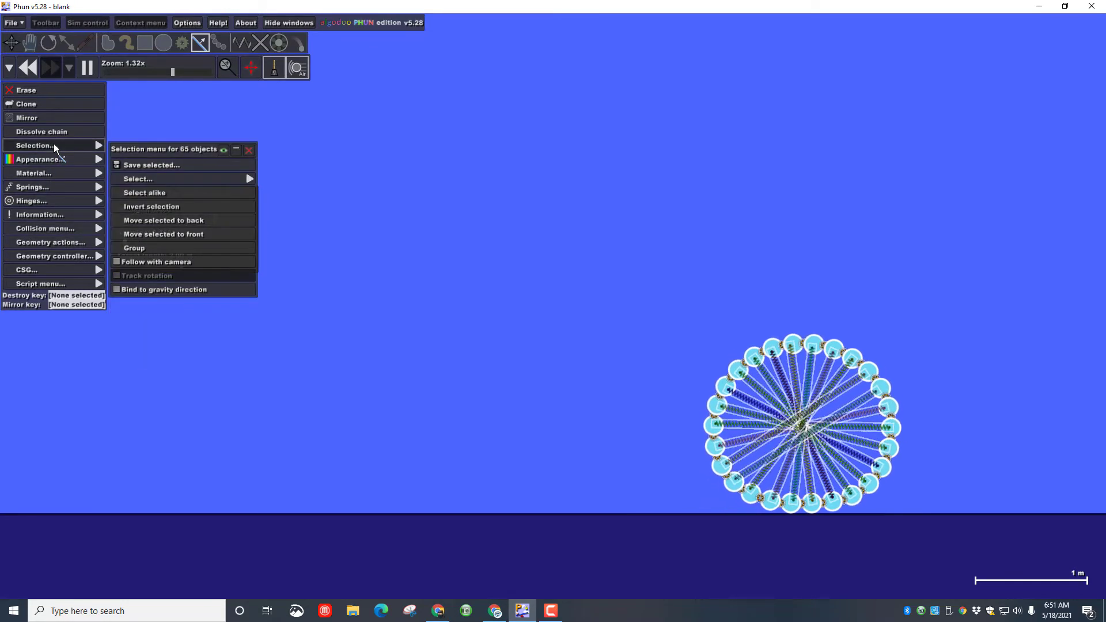
pyautogui.click(139, 264)
pyautogui.scroll(-3, 322, 272)
pyautogui.scroll(-3, 322, 272)
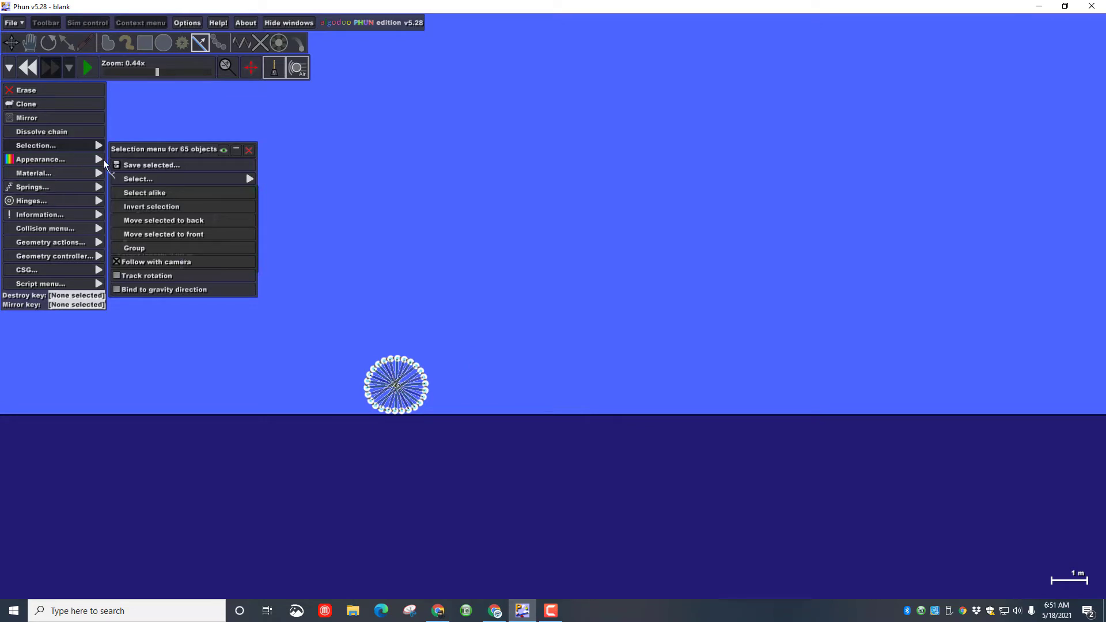
# Draw a wavy uphill ramp about 12 m long from the ground beside the wheel with a 0.50 brush, and fixate its lower end
pyautogui.press('b')
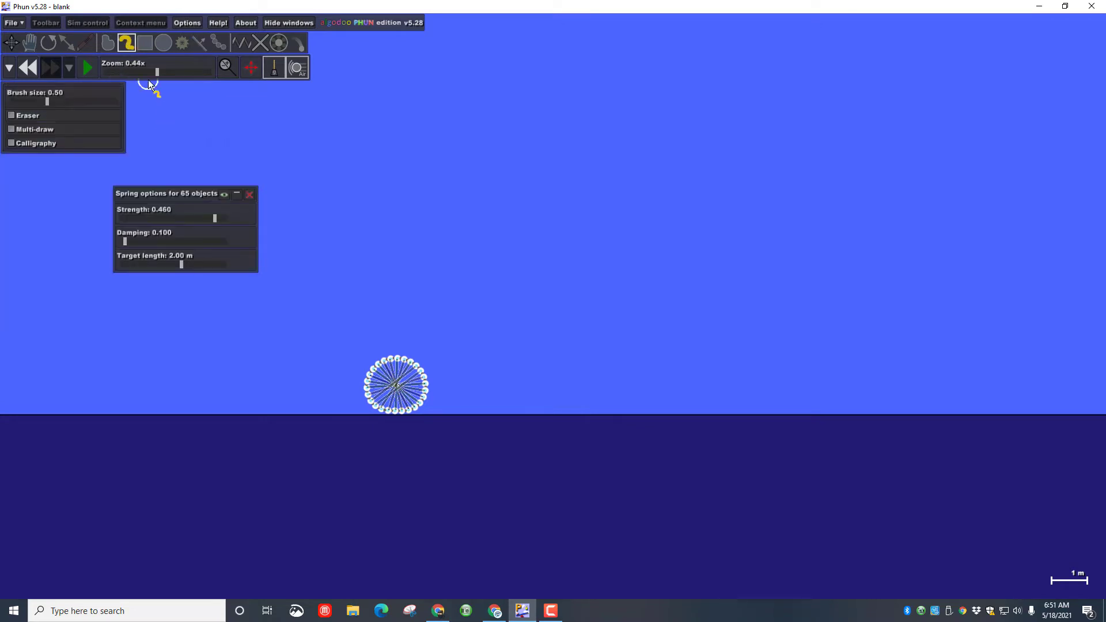
pyautogui.moveTo(472, 420); pyautogui.dragTo(876, 324)
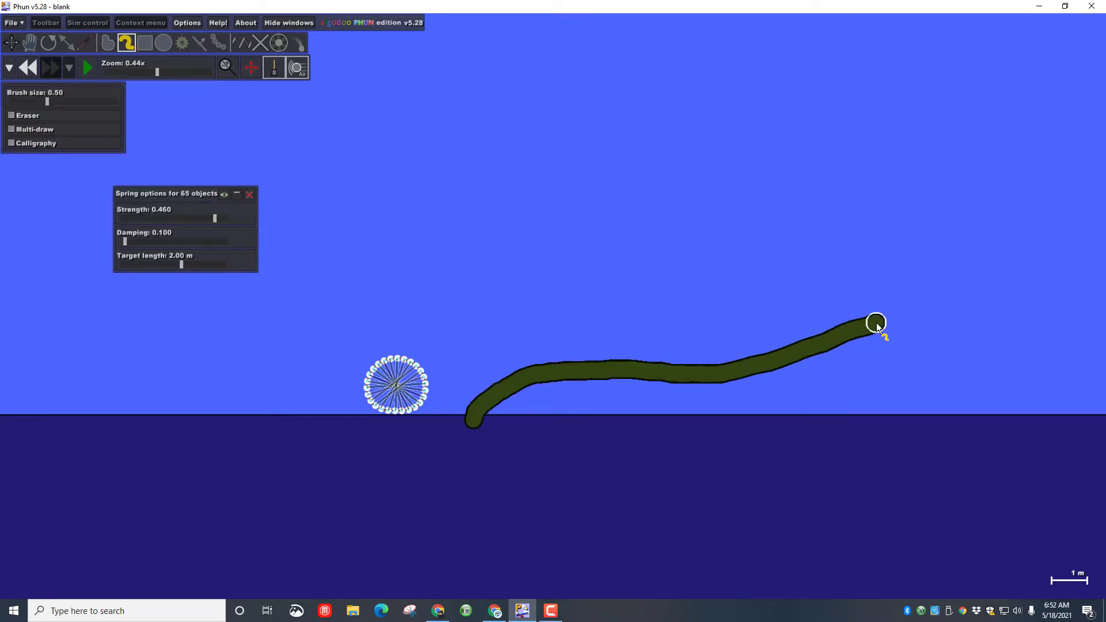
pyautogui.click(259, 43)
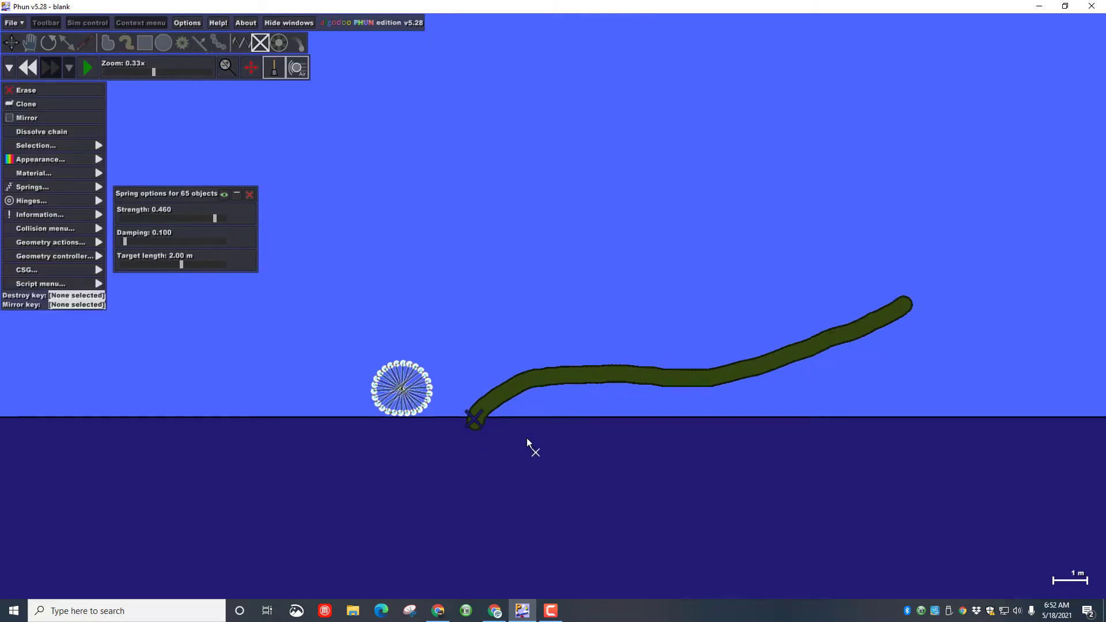
# Draw a raised, nearly level platform about 7 m long beyond the ramp's upper end, and fixate both the ramp end and the platform
pyautogui.scroll(-3, 521, 436)
pyautogui.moveTo(1056, 378); pyautogui.dragTo(531, 362)
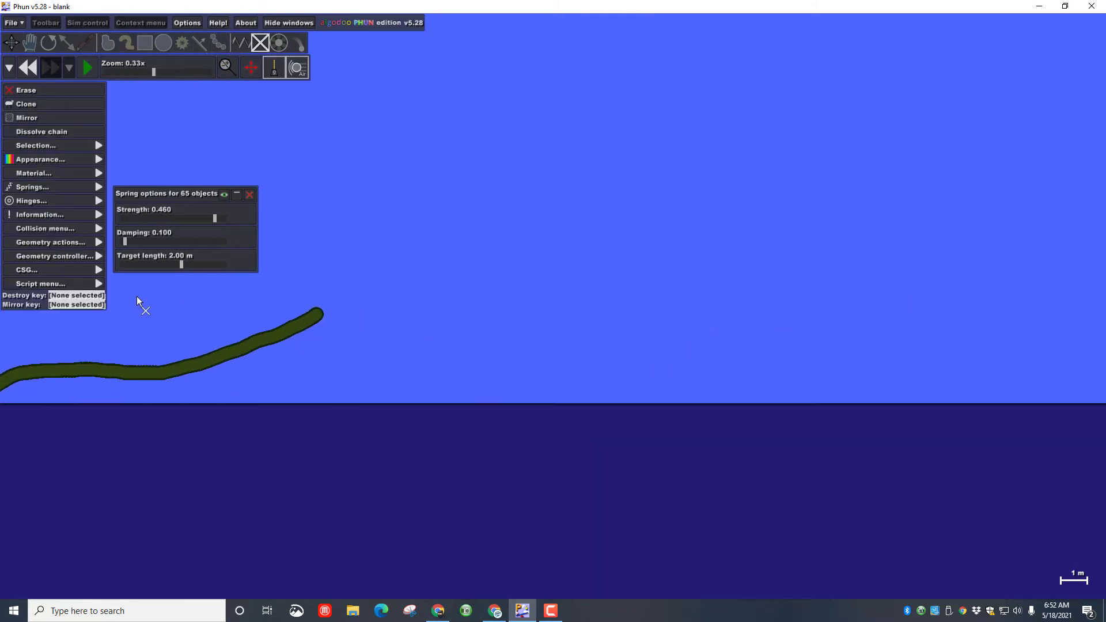
pyautogui.click(125, 44)
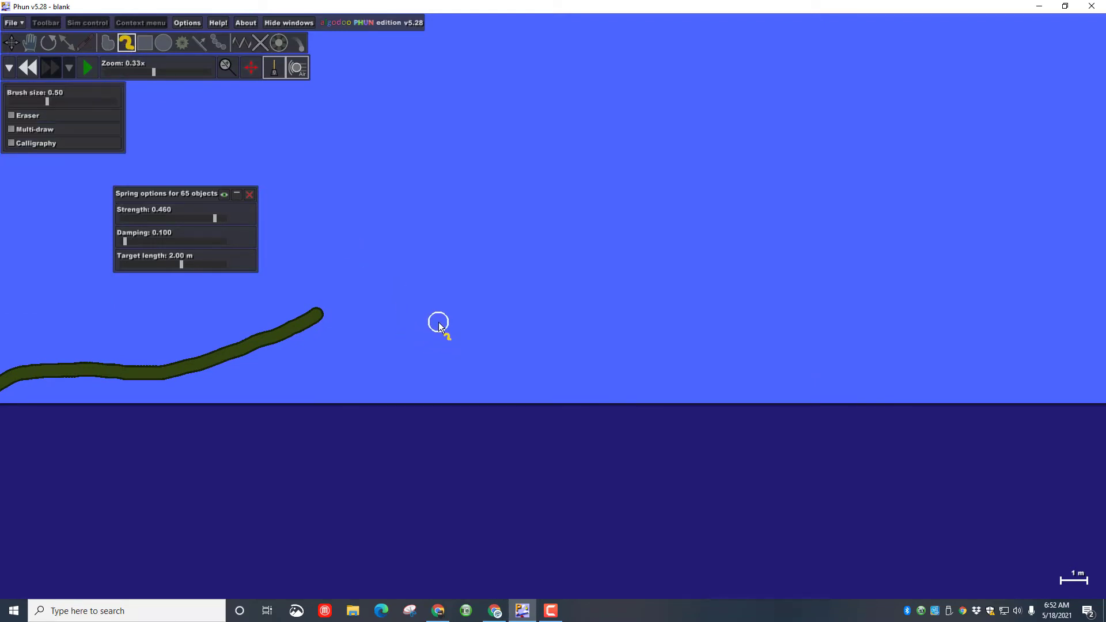
pyautogui.moveTo(529, 340); pyautogui.dragTo(626, 324)
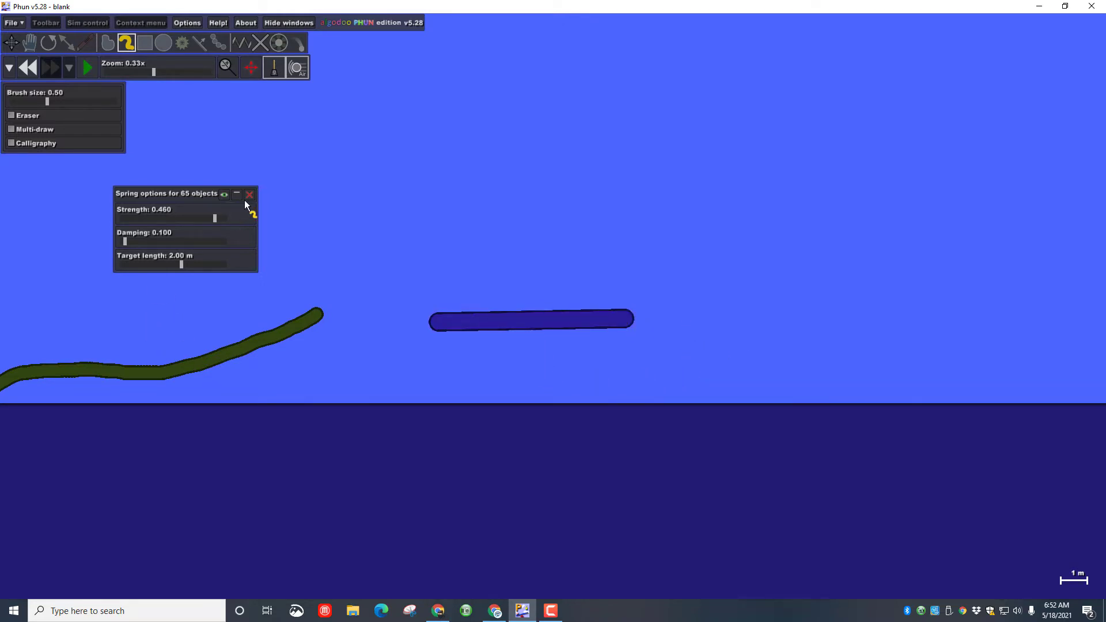
pyautogui.click(260, 42)
pyautogui.scroll(3, 255, 382)
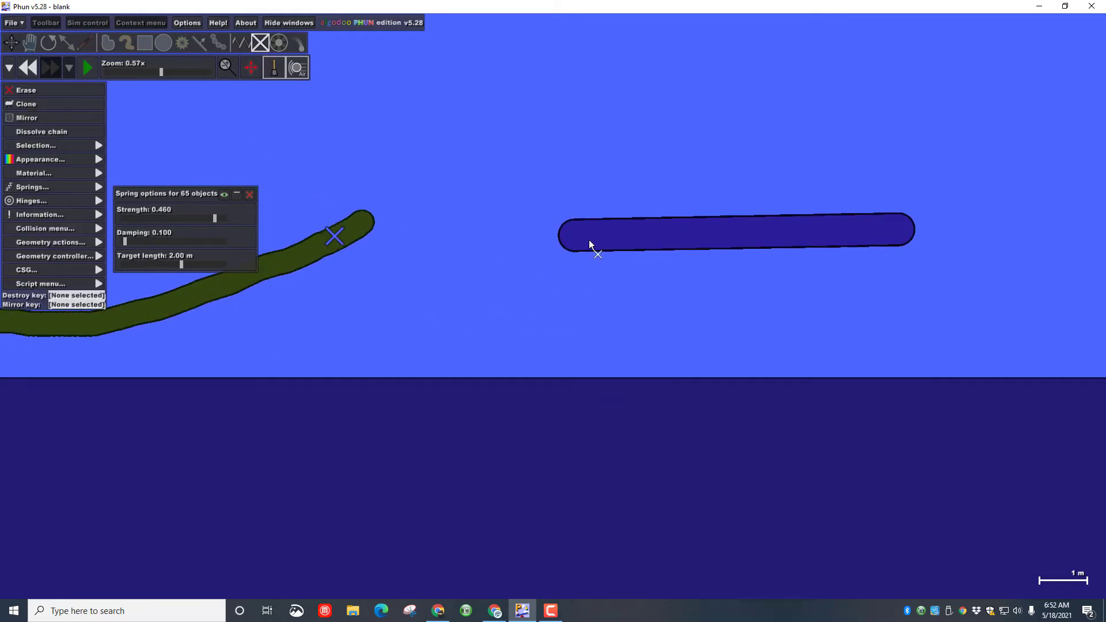
# Run the simulation, test-drive the wheel over the ramp and platform, and revert the scene to its starting state
pyautogui.scroll(-8, 590, 241)
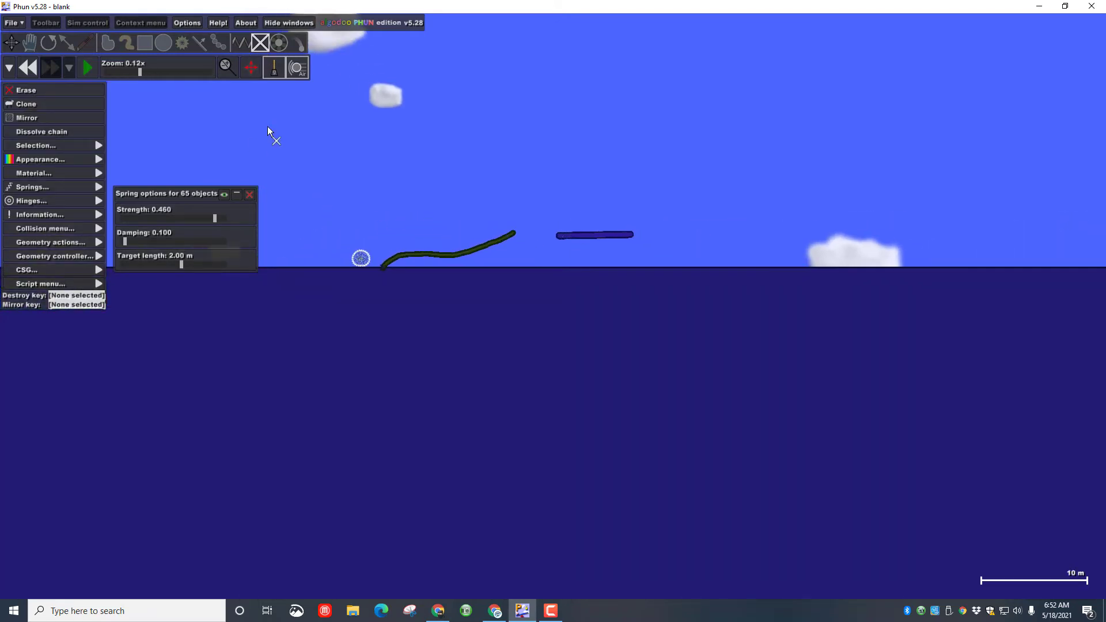
pyautogui.click(86, 68)
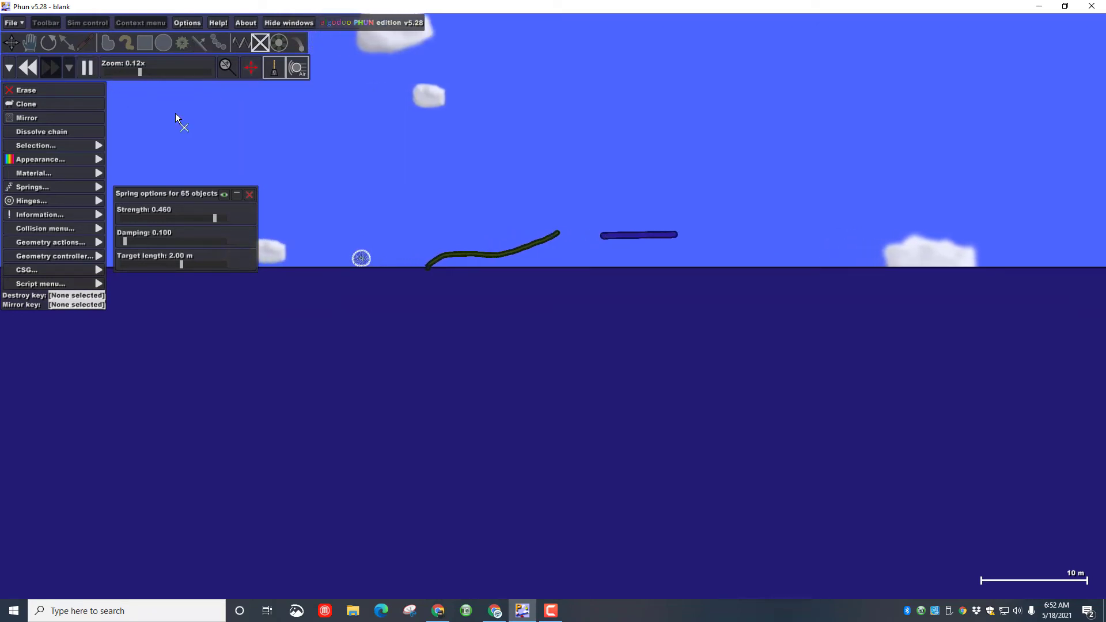
pyautogui.press('d')
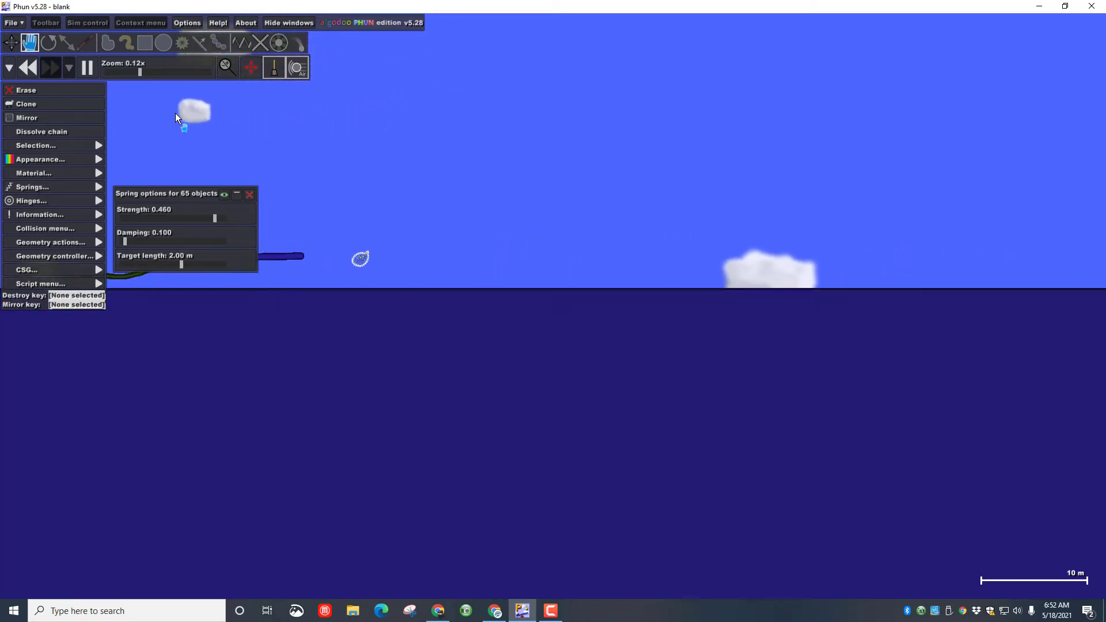
pyautogui.press('f')
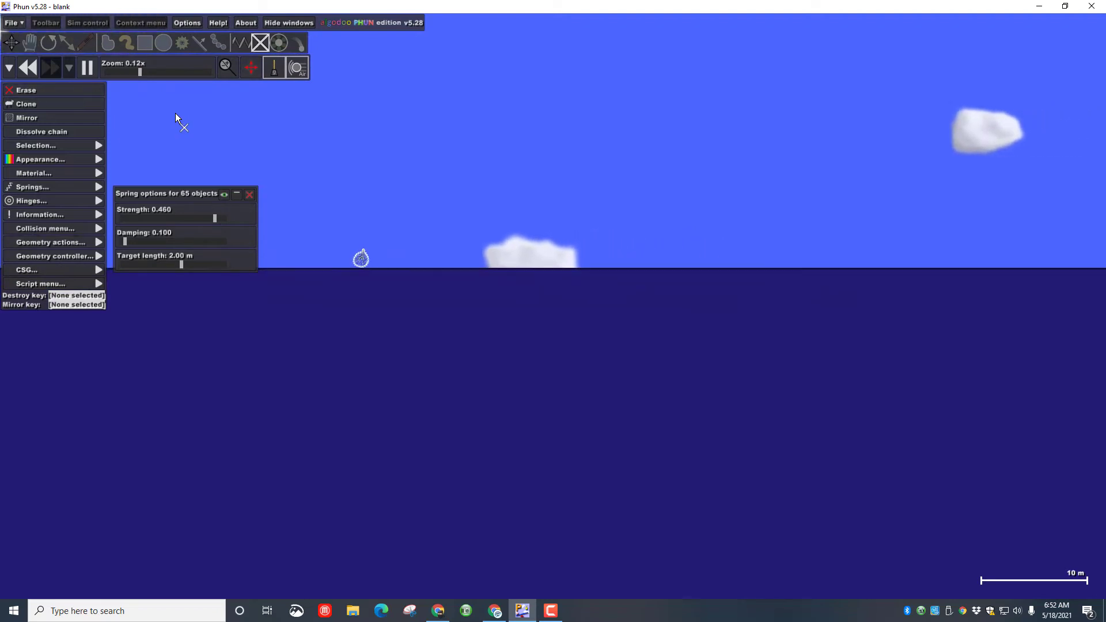
pyautogui.scroll(3, 337, 172)
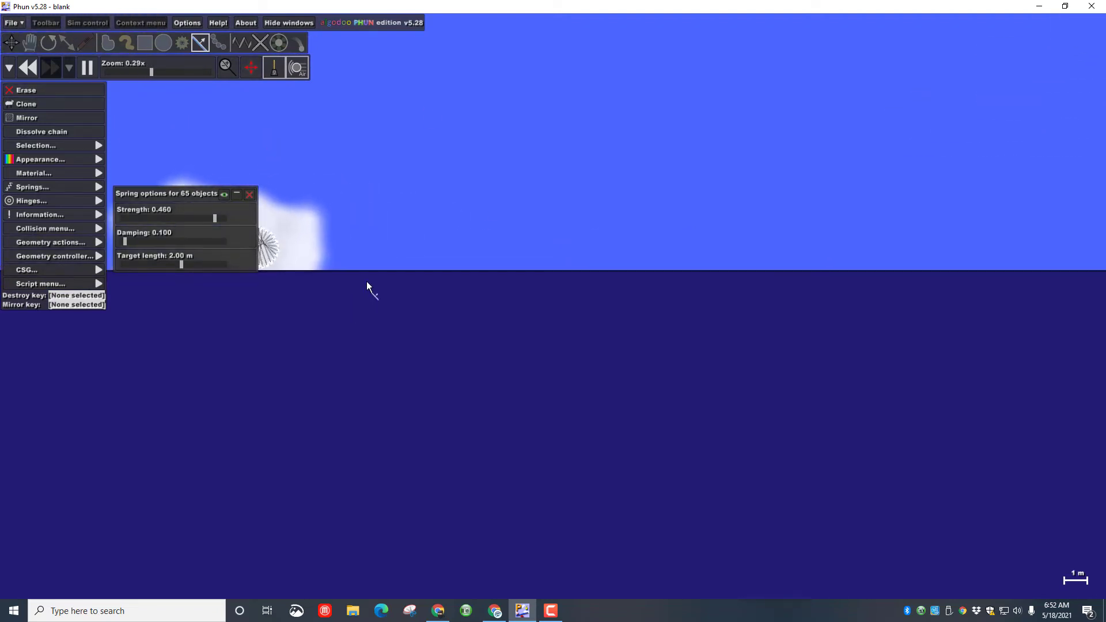
pyautogui.scroll(2, 300, 271)
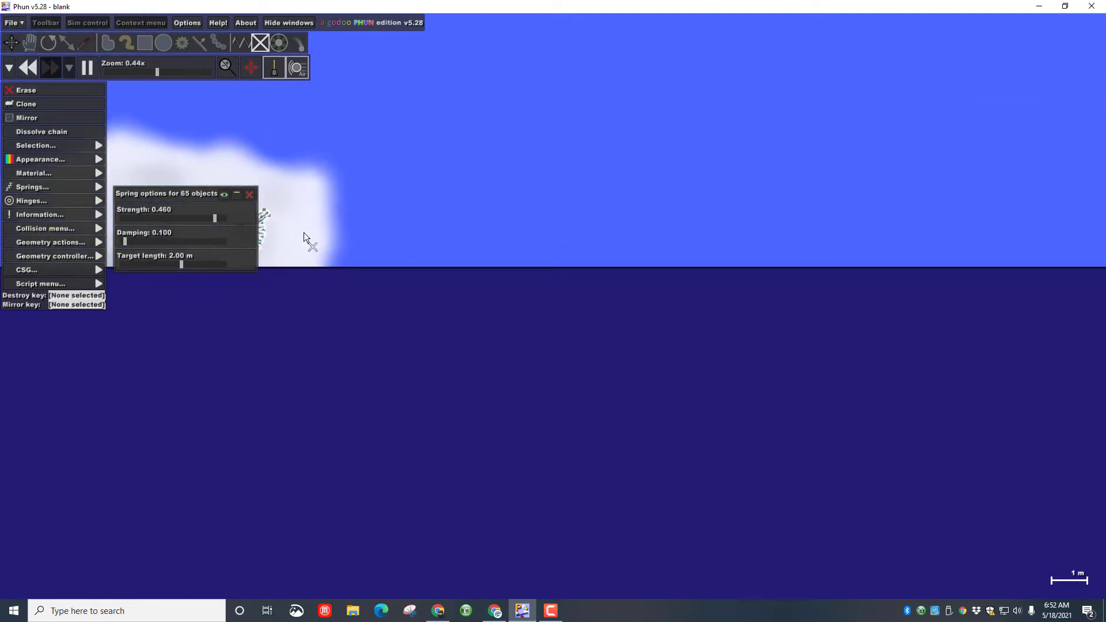
pyautogui.click(27, 70)
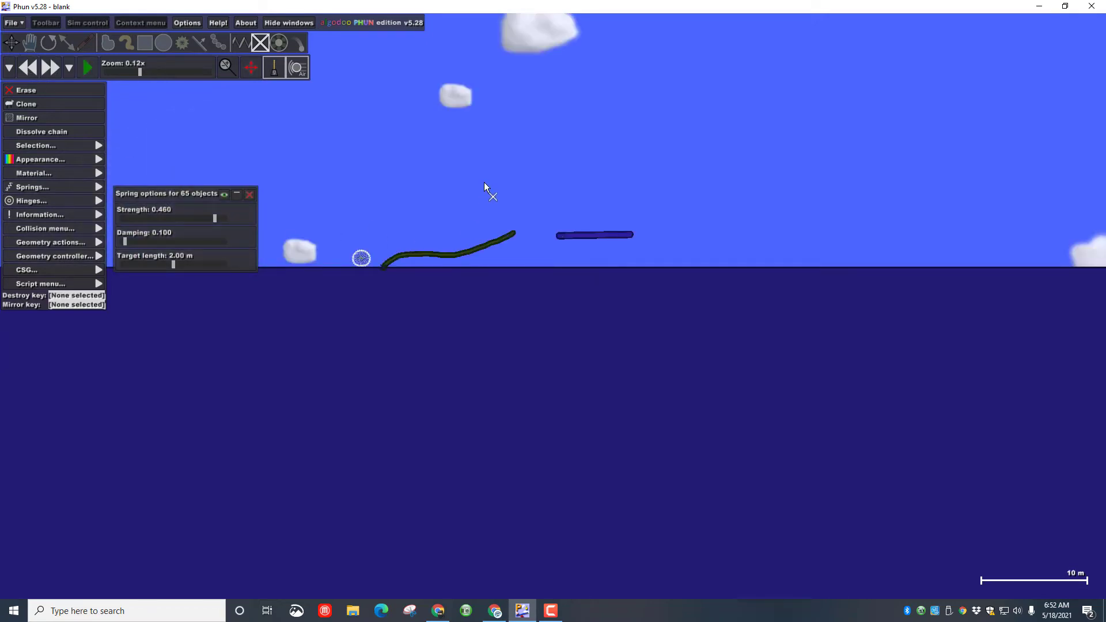